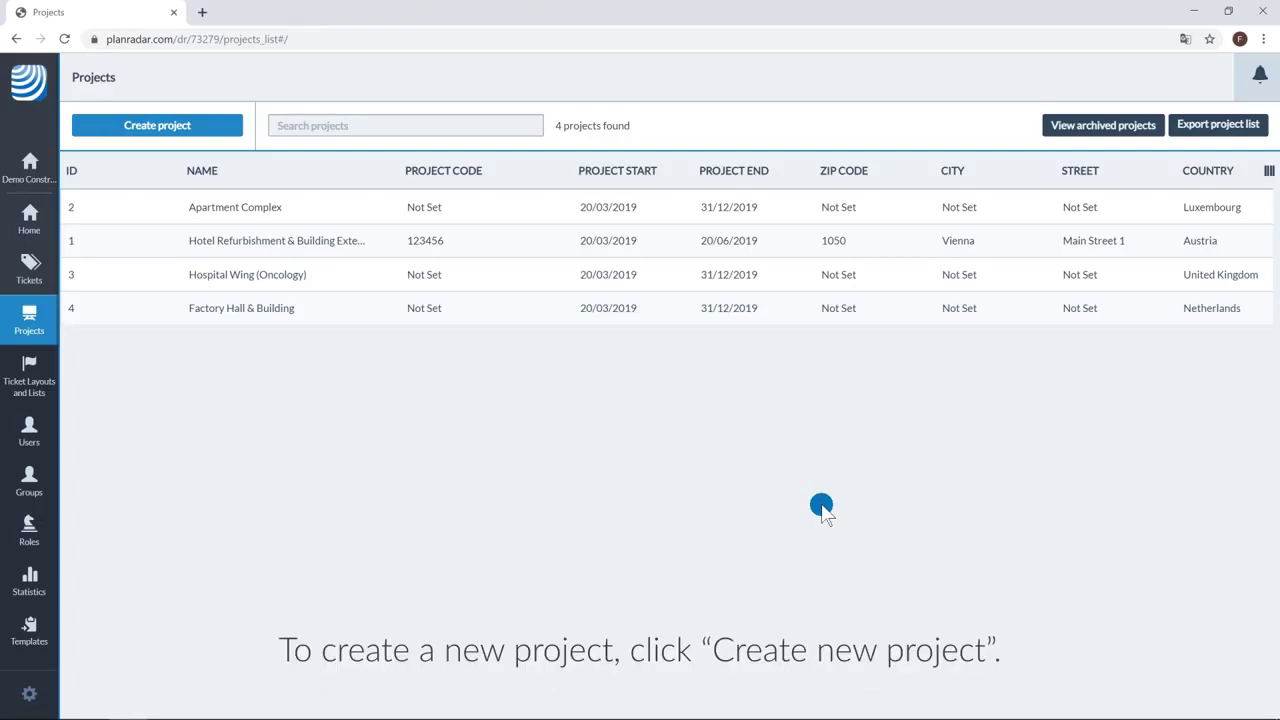
Step: Create a project named "My project" and save it
{"action": "left_click", "coordinate": [185, 130]}
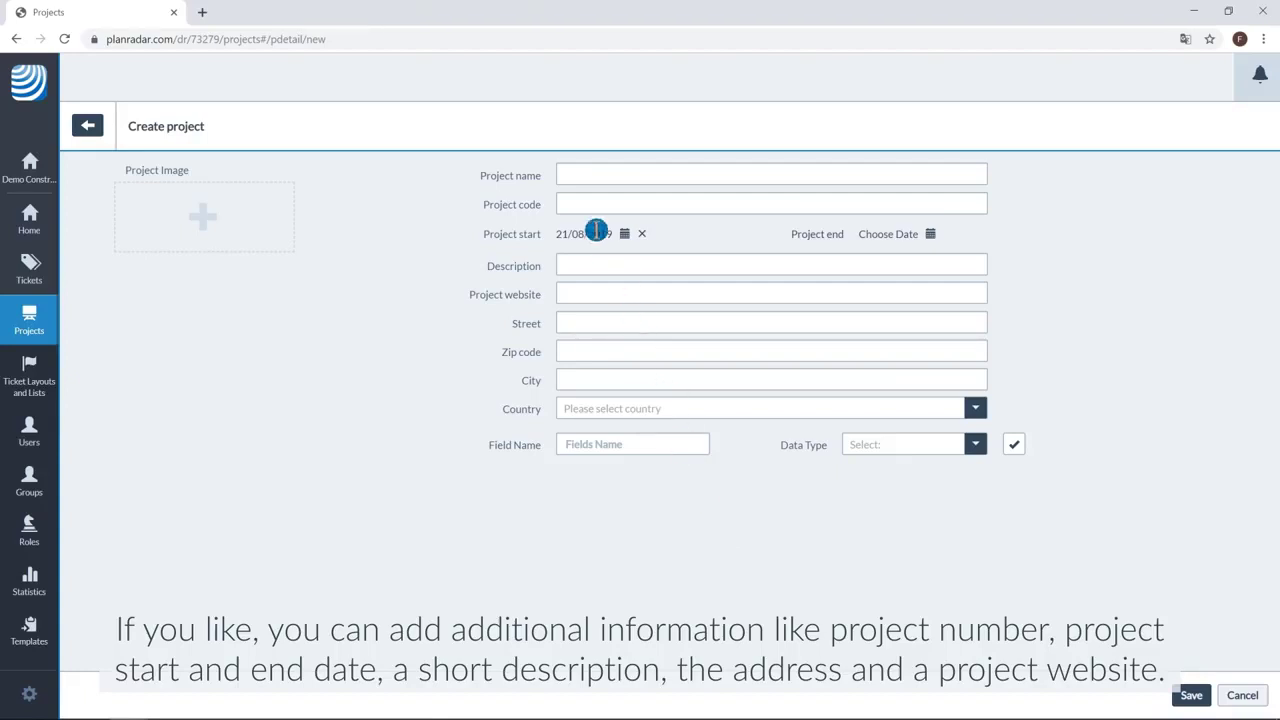
{"action": "left_click", "coordinate": [582, 170]}
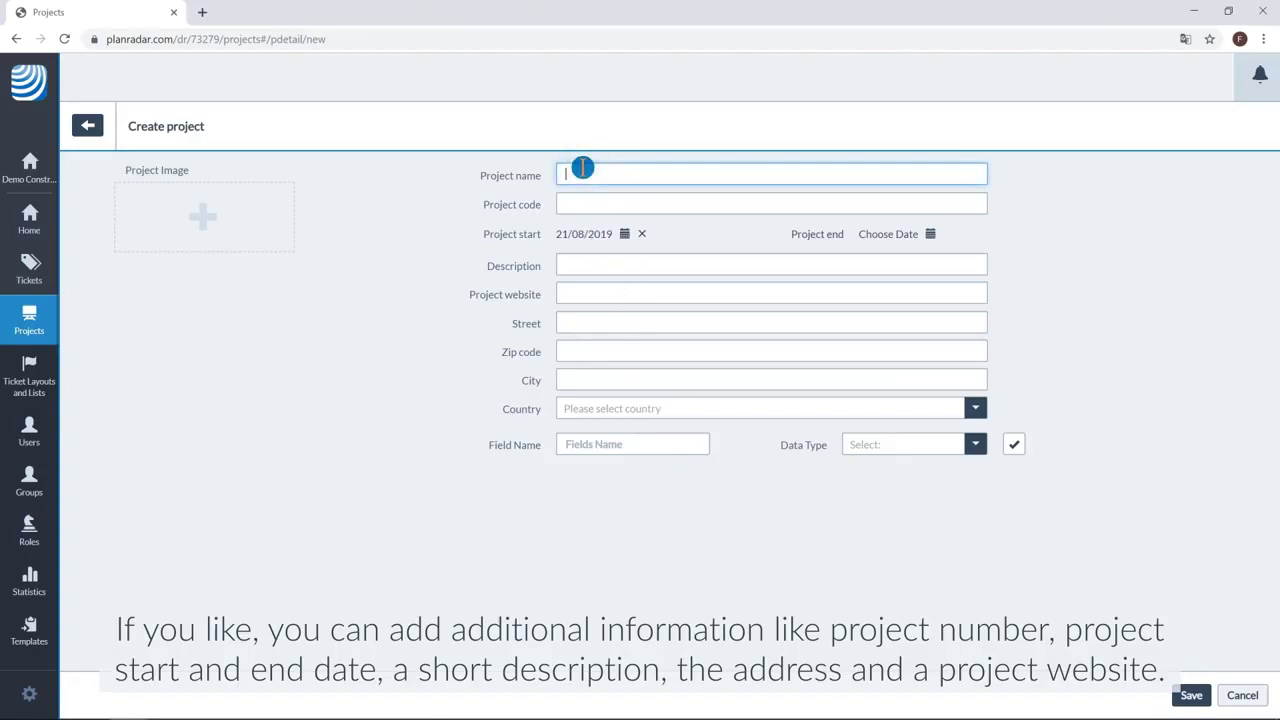
{"action": "type", "text": "My project"}
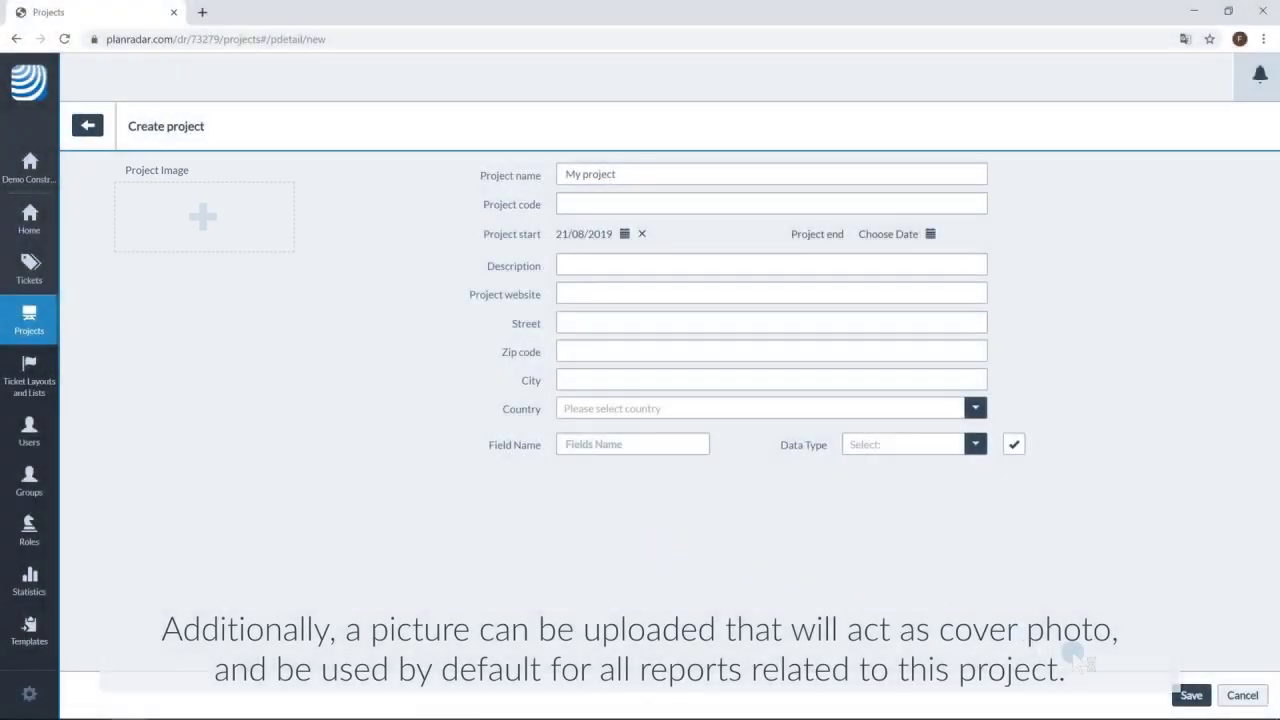
{"action": "left_click", "coordinate": [1188, 693]}
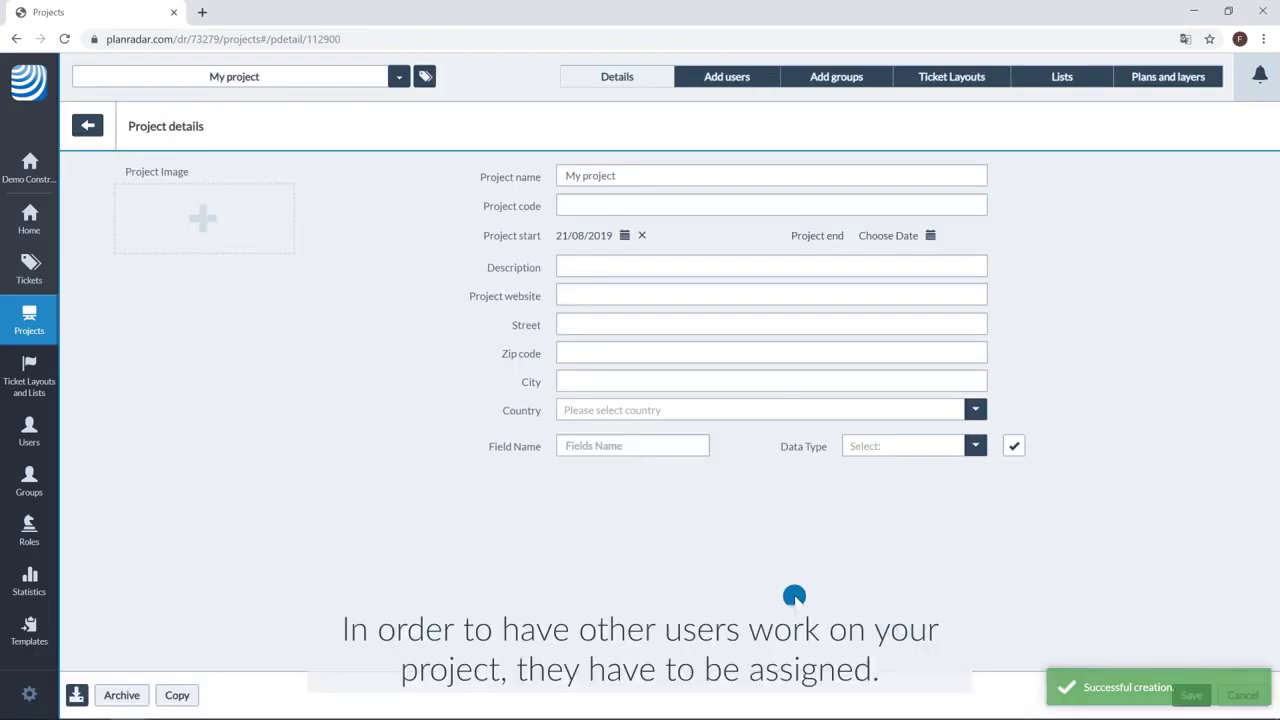
Step: Open My project from the project list and add the available user to it with the Administrator role
{"action": "left_click", "coordinate": [87, 125]}
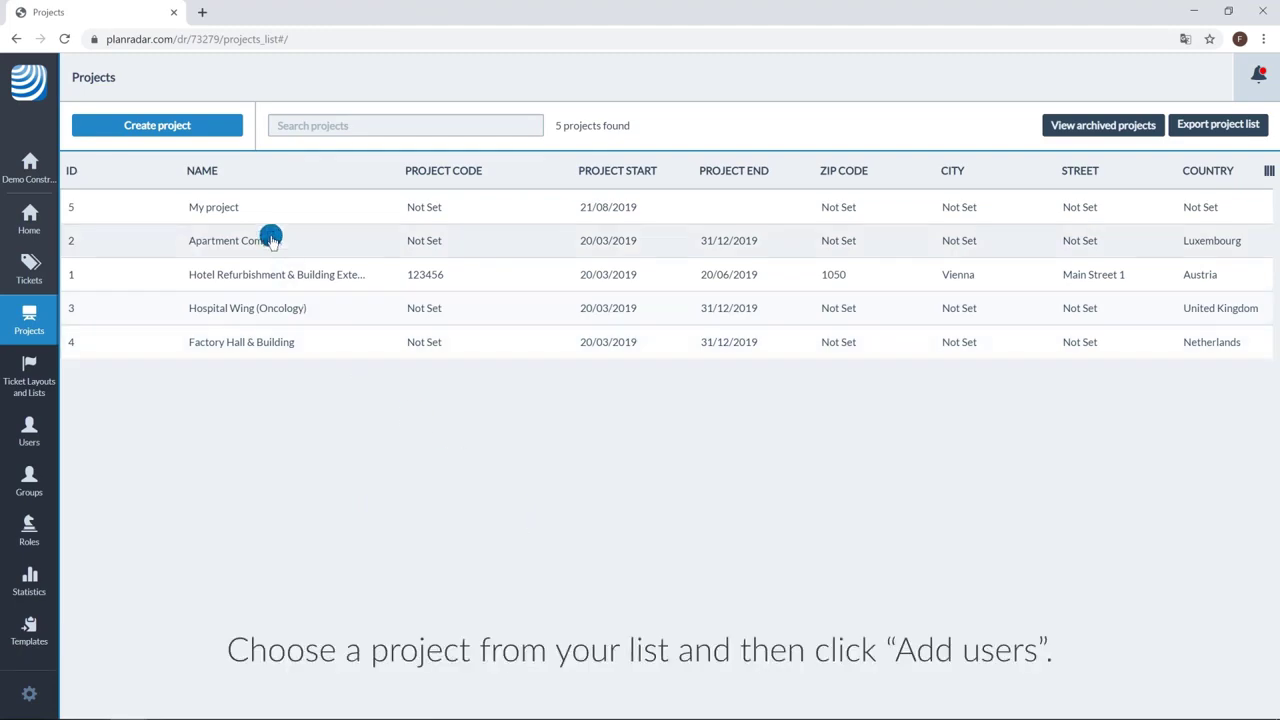
{"action": "left_click", "coordinate": [250, 210]}
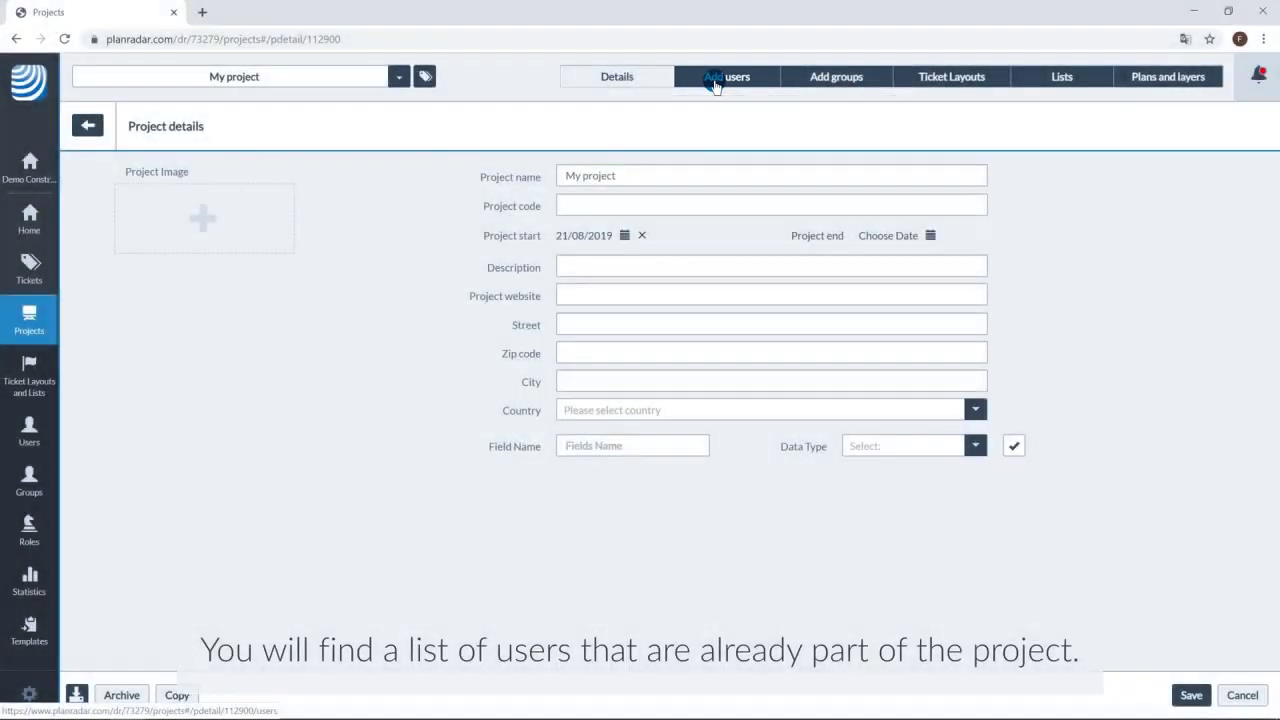
{"action": "left_click", "coordinate": [715, 84]}
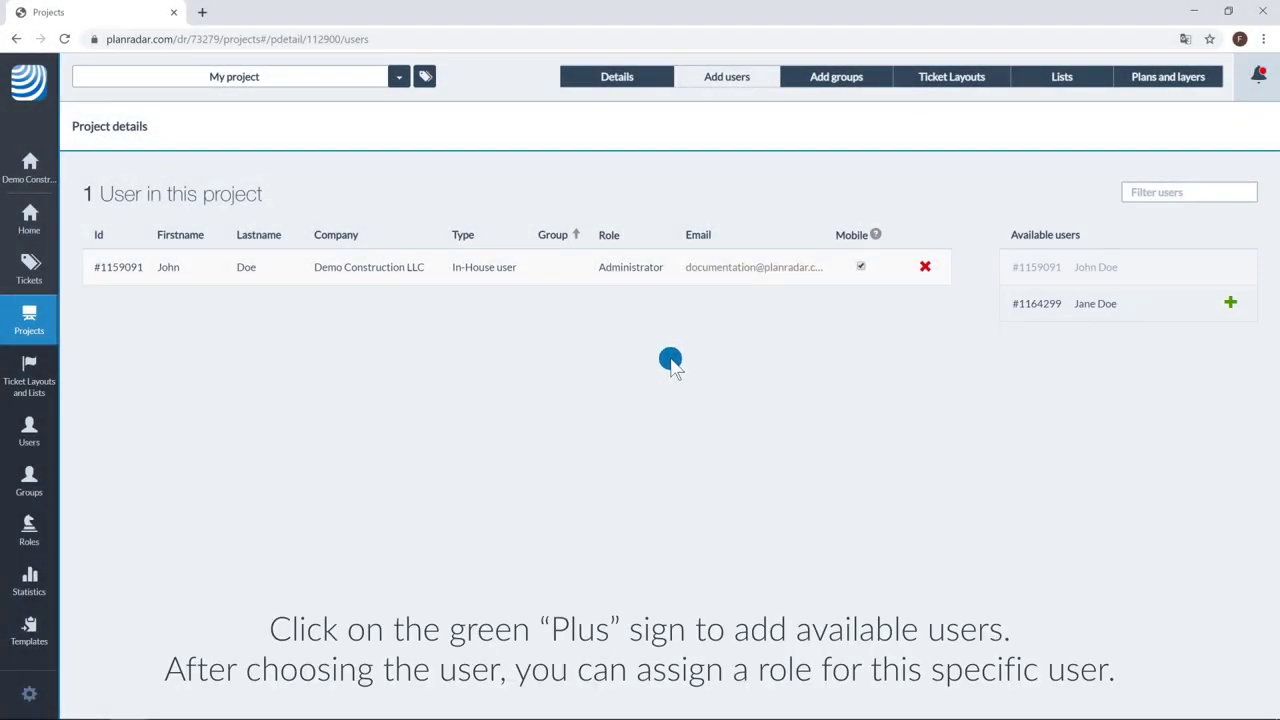
{"action": "left_click", "coordinate": [1238, 302]}
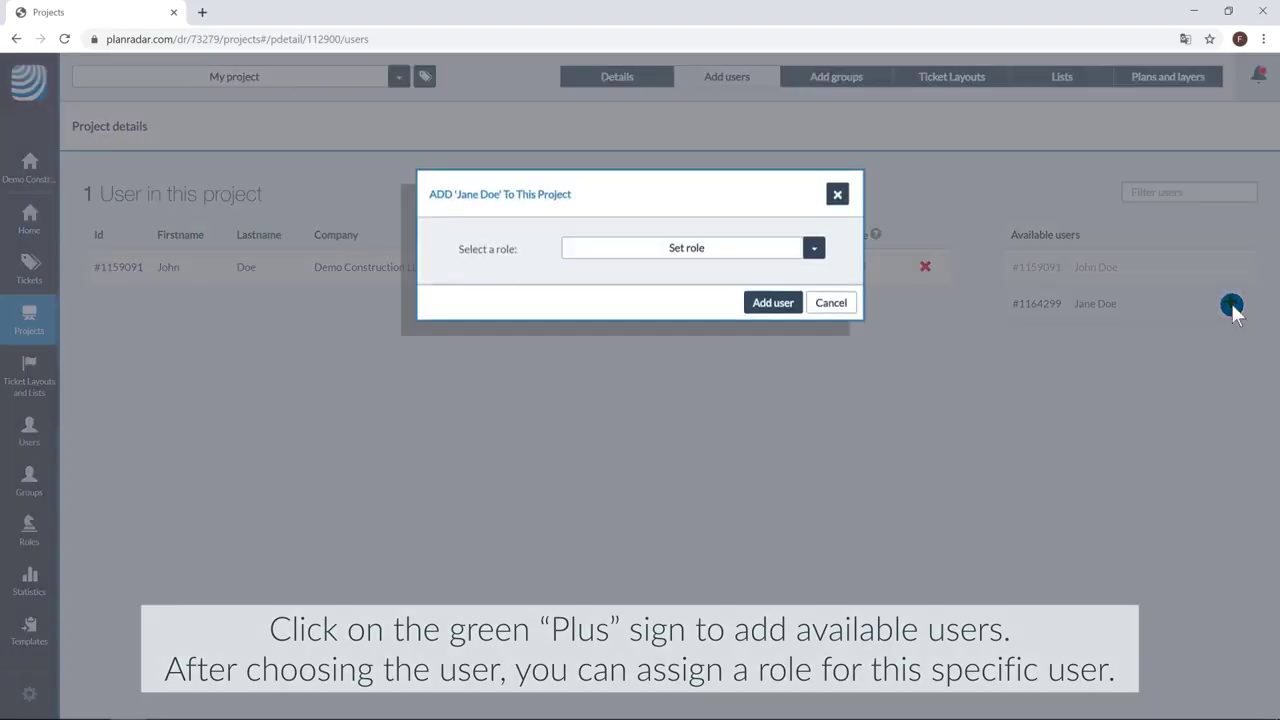
{"action": "left_click", "coordinate": [751, 250]}
{"action": "left_click", "coordinate": [625, 352]}
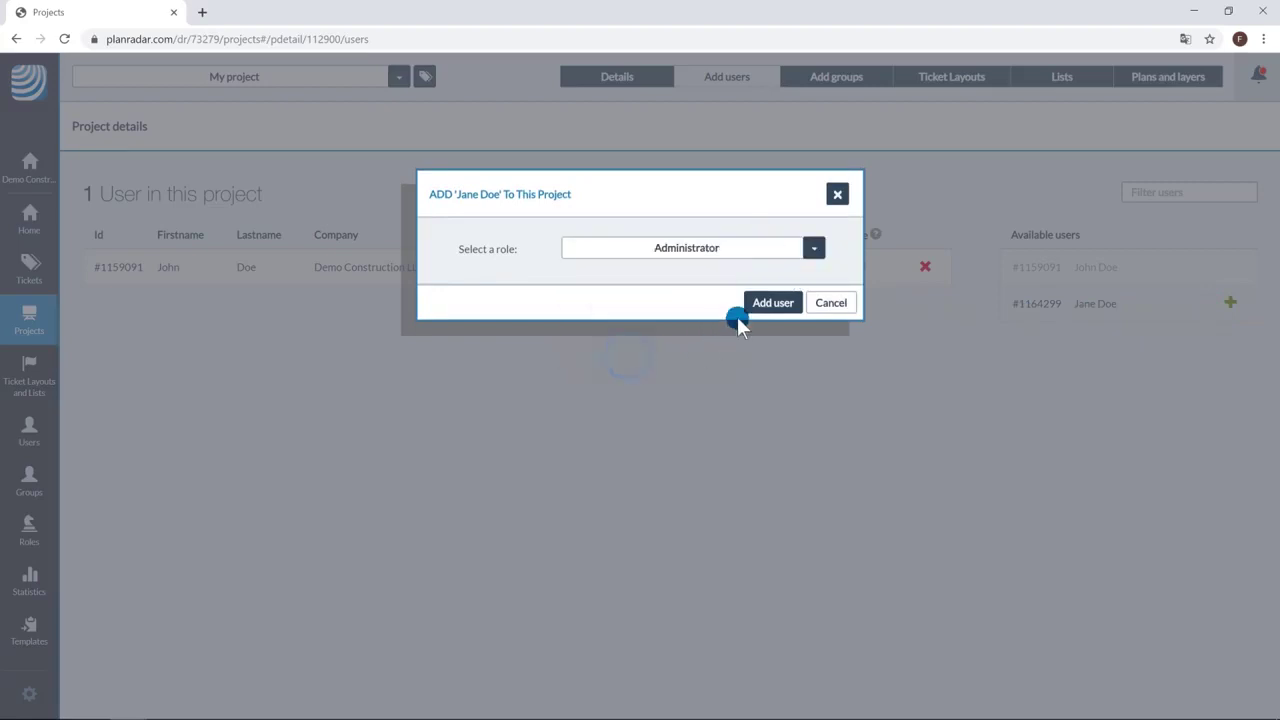
{"action": "left_click", "coordinate": [762, 309]}
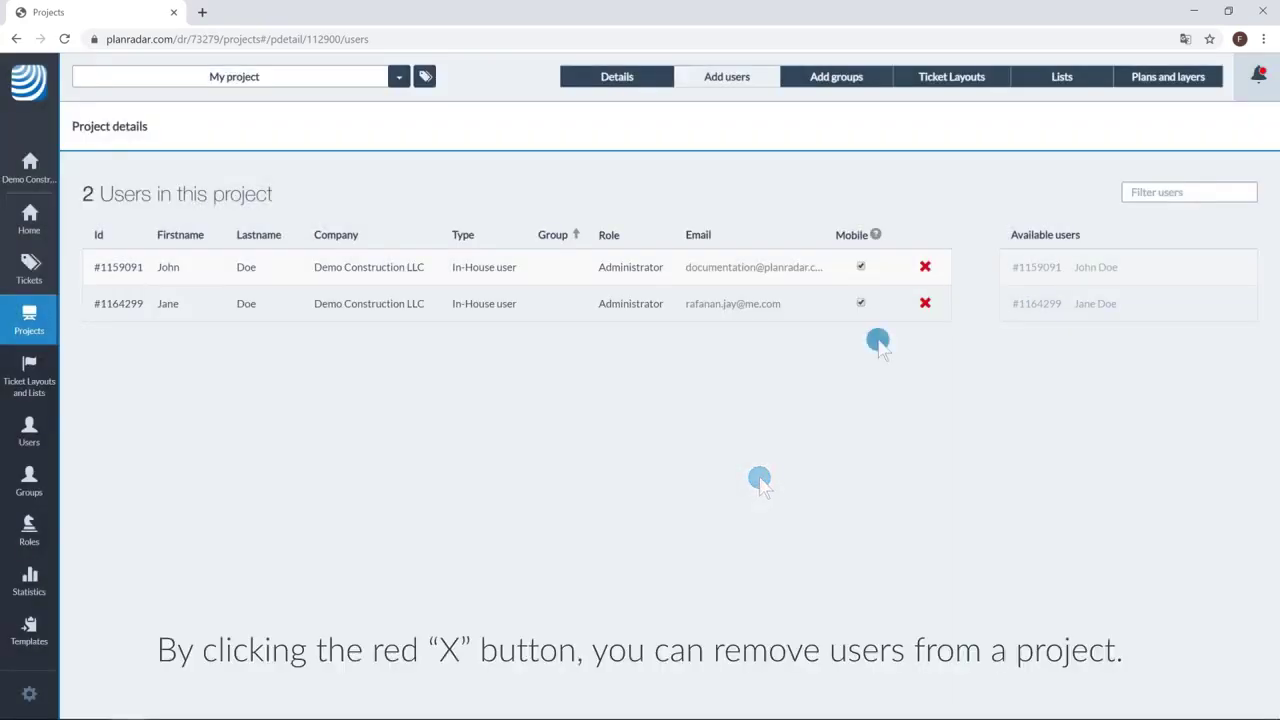
Step: Remove the newly added second user from My project
{"action": "left_click", "coordinate": [925, 303]}
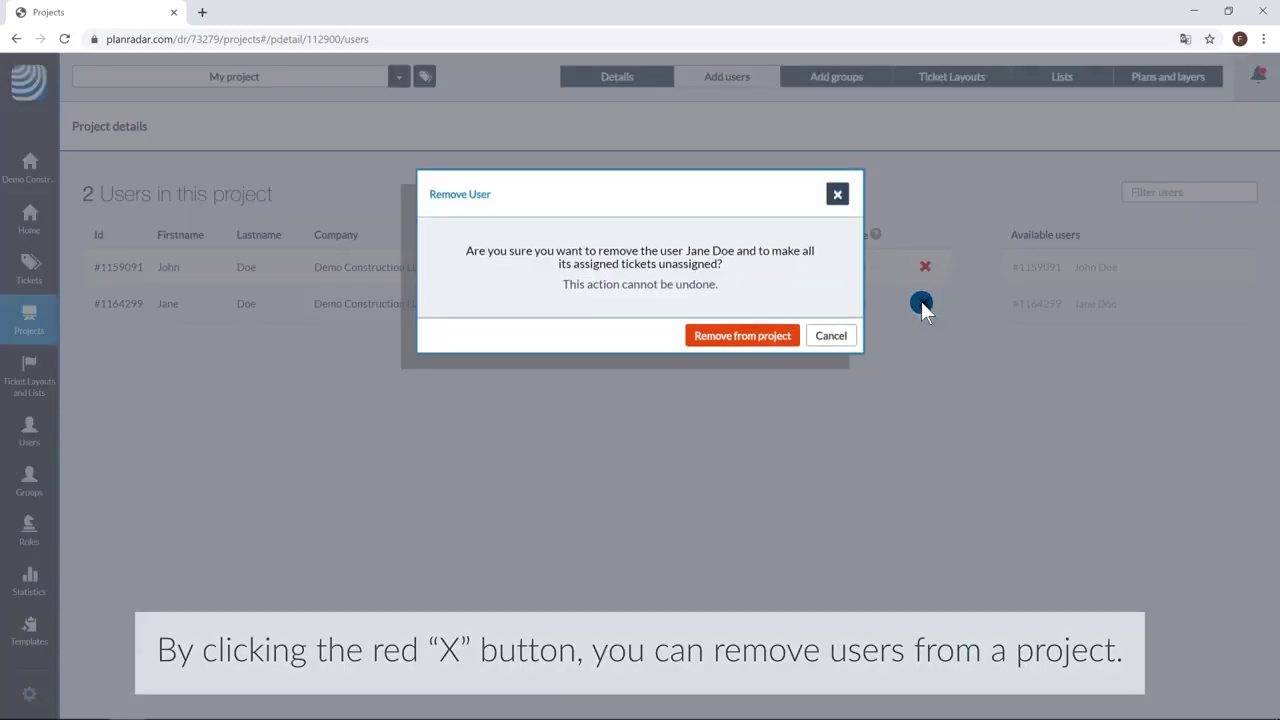
{"action": "left_click", "coordinate": [737, 338]}
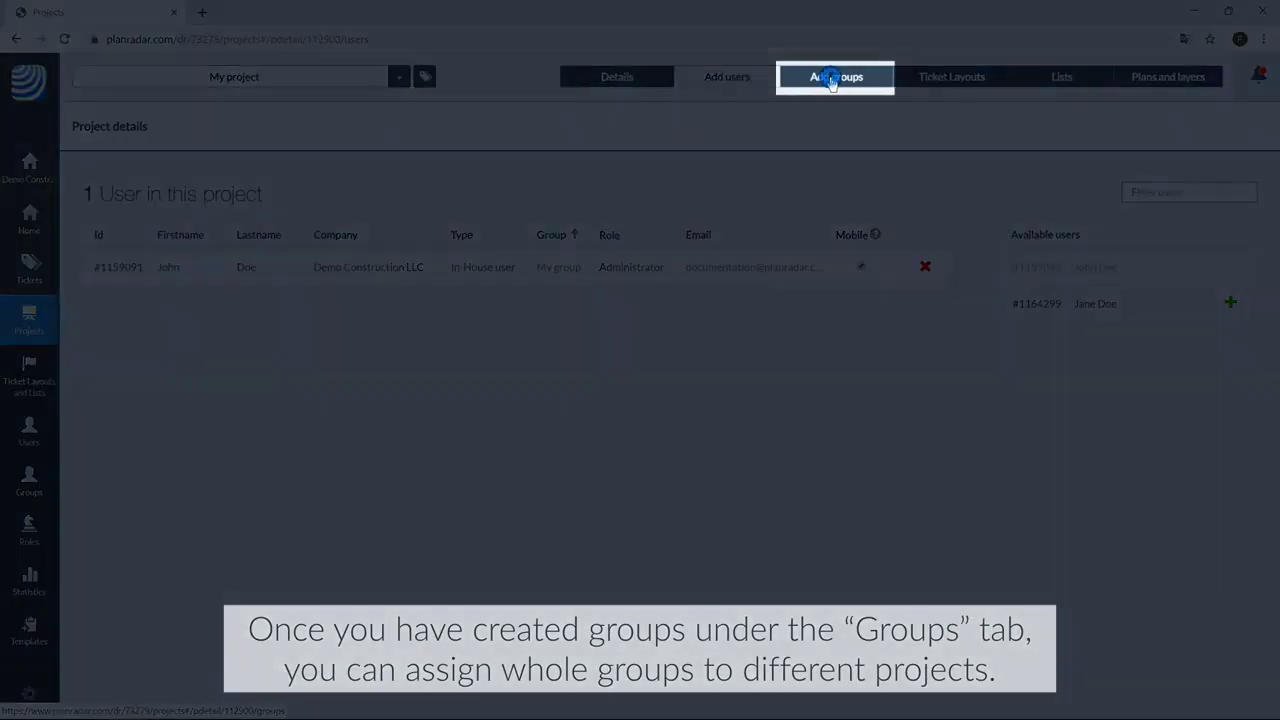
Step: Add the group "My group" to the project with the Administrator role
{"action": "left_click", "coordinate": [830, 80]}
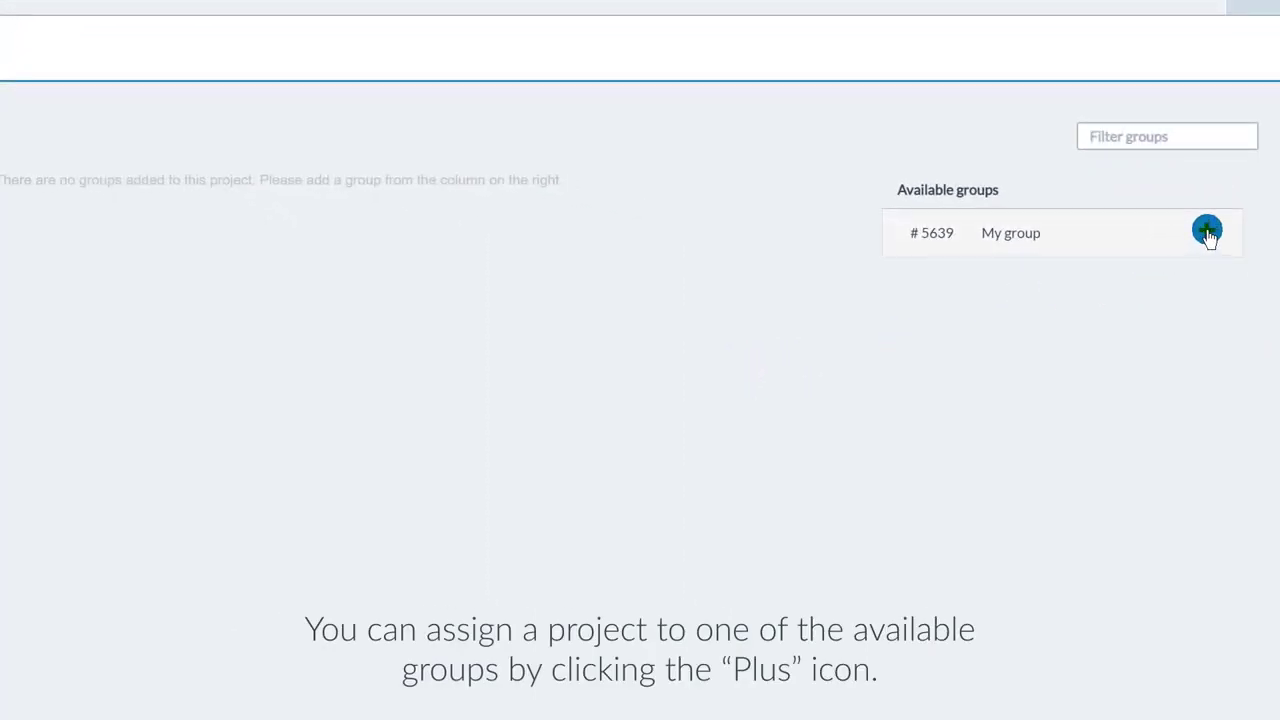
{"action": "left_click", "coordinate": [1207, 231]}
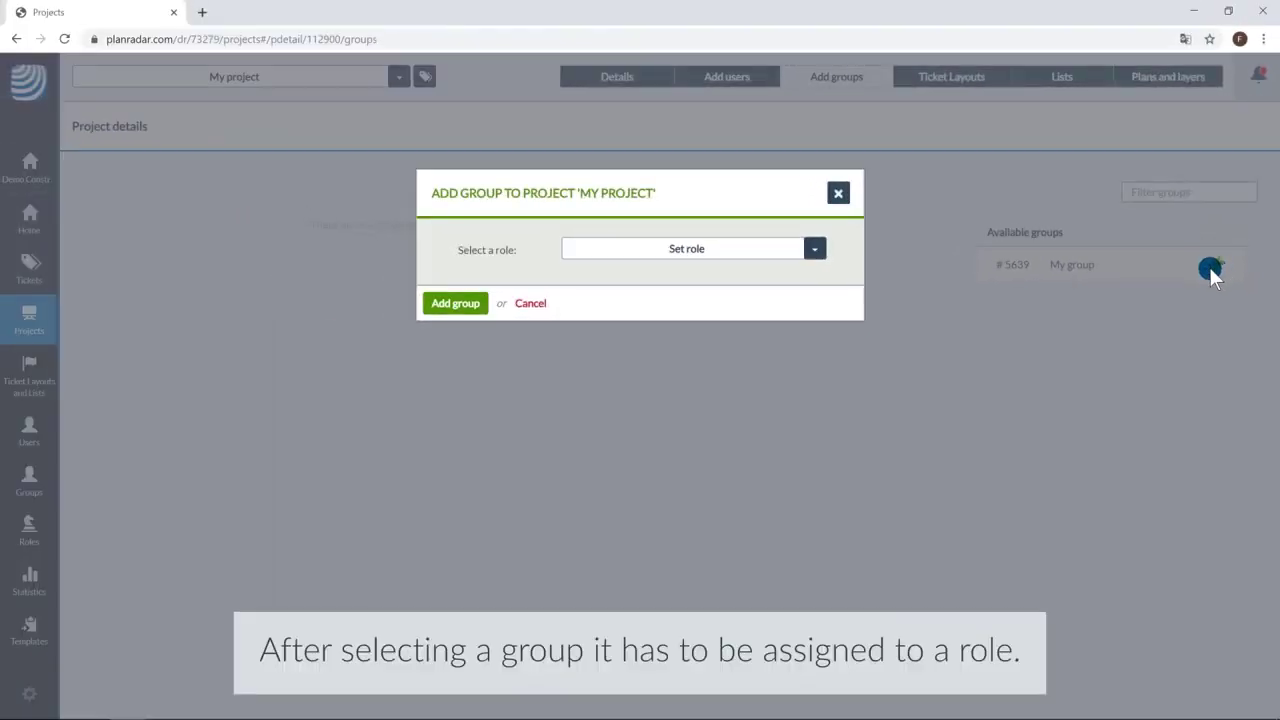
{"action": "left_click", "coordinate": [794, 254]}
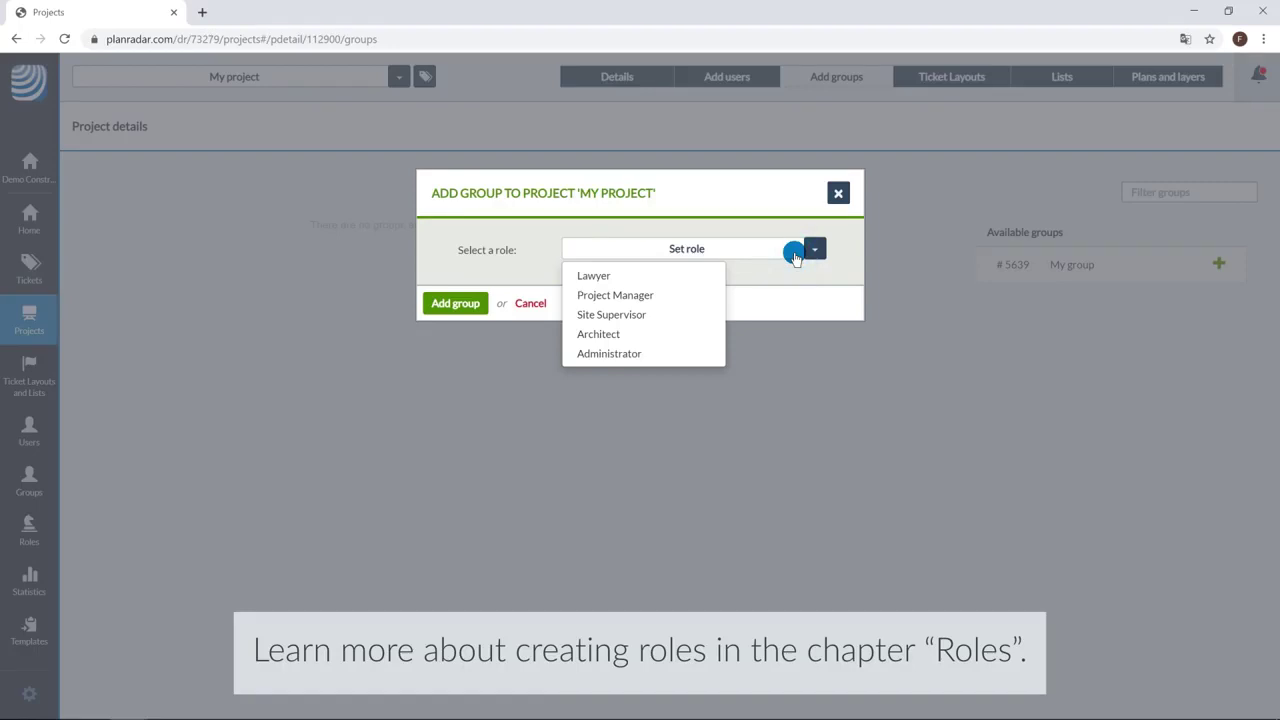
{"action": "left_click", "coordinate": [632, 354]}
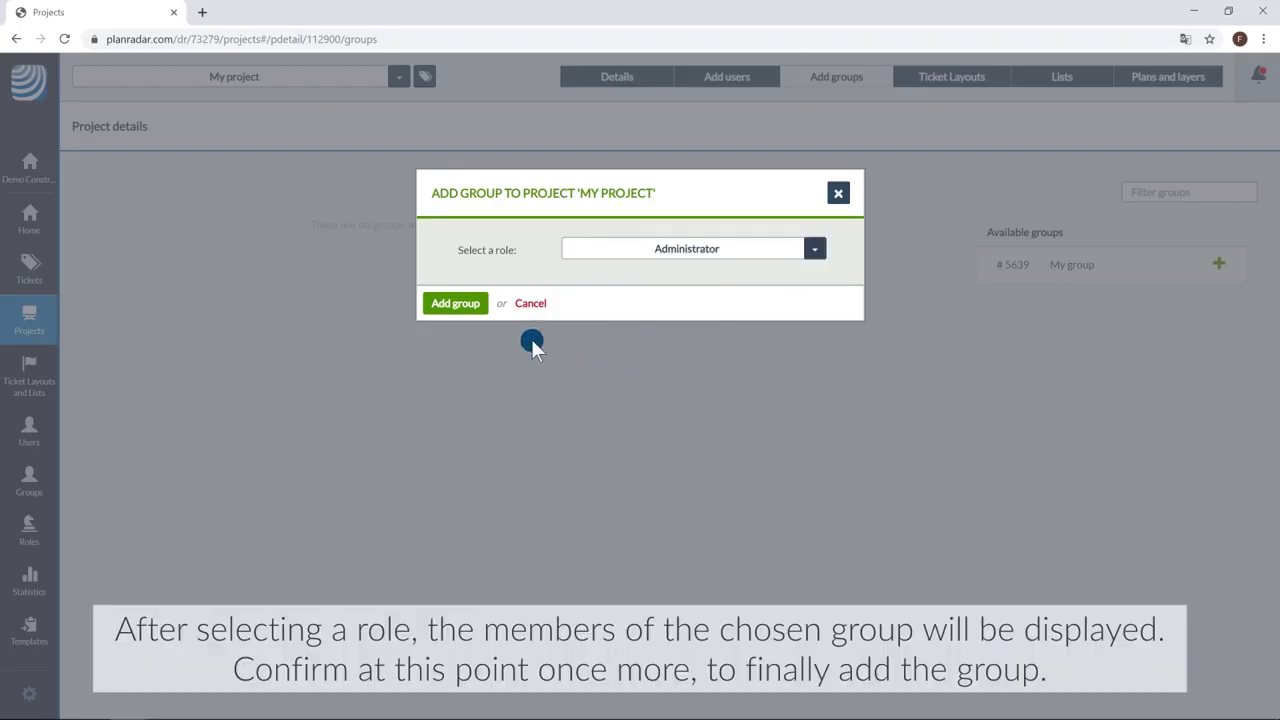
{"action": "left_click", "coordinate": [441, 305]}
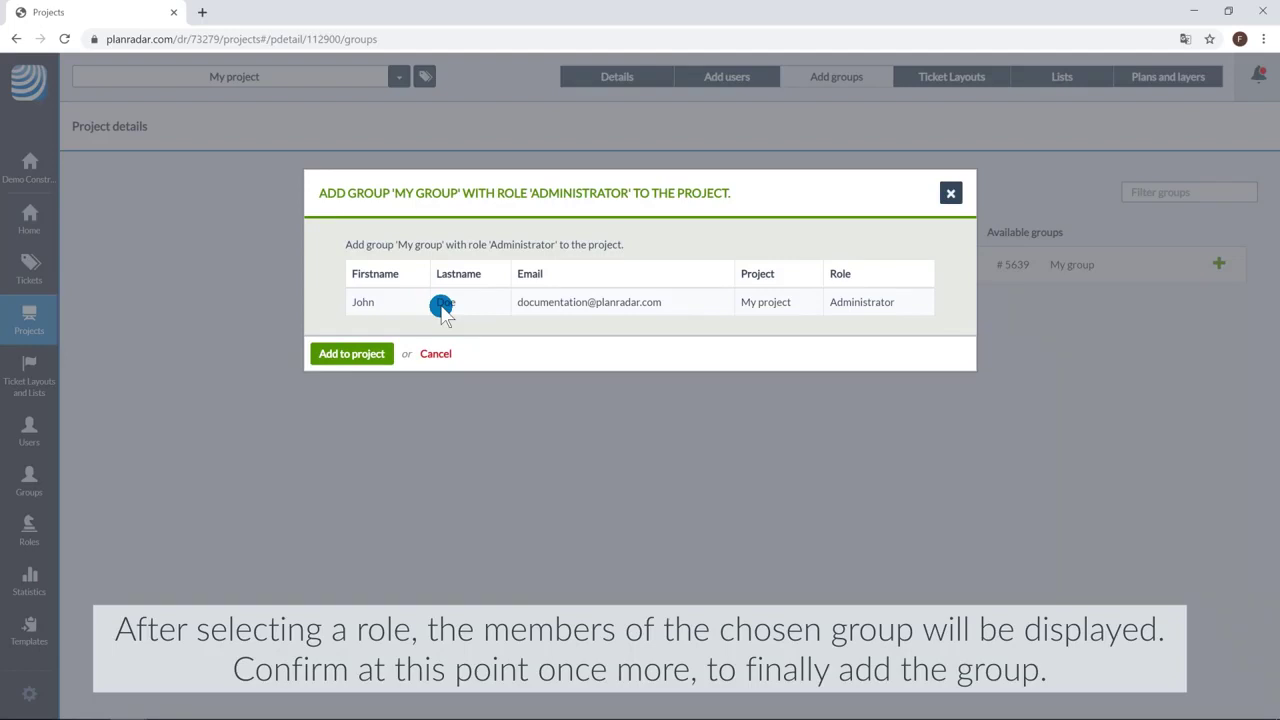
{"action": "left_click", "coordinate": [356, 354]}
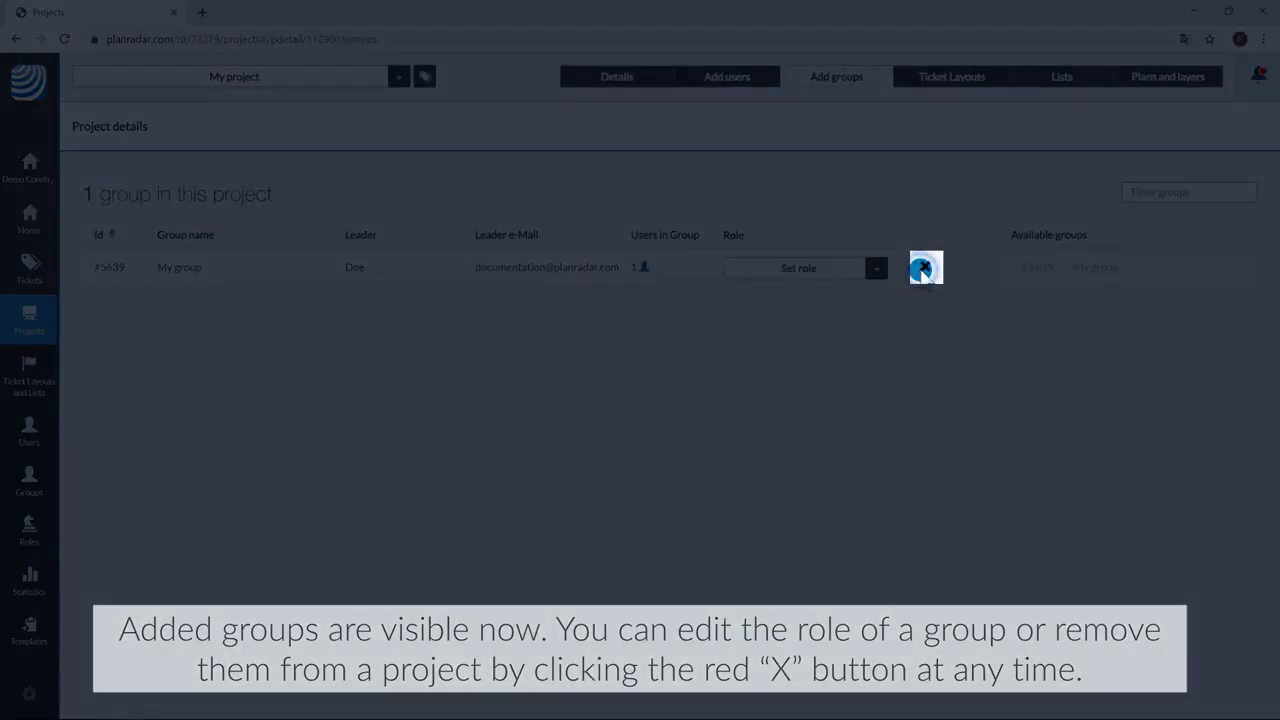
Step: Remove only the group "My group" from the project, without removing its users
{"action": "left_click", "coordinate": [920, 268]}
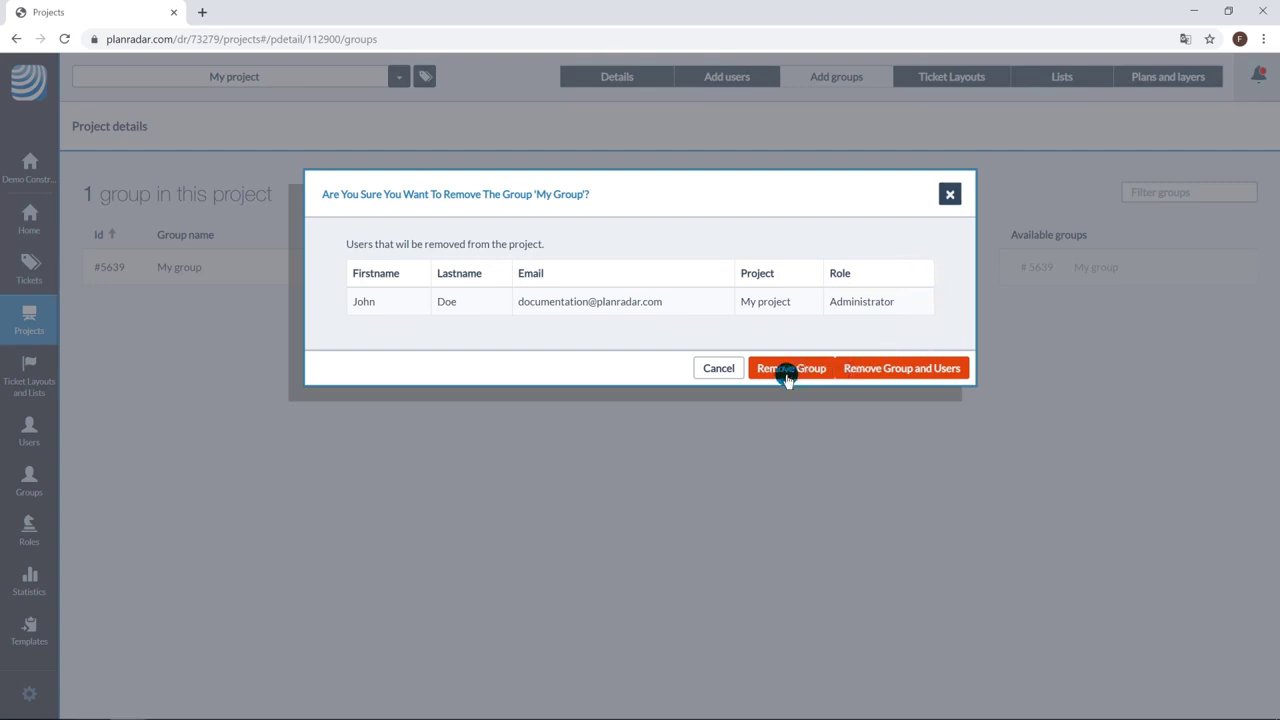
{"action": "left_click", "coordinate": [772, 369]}
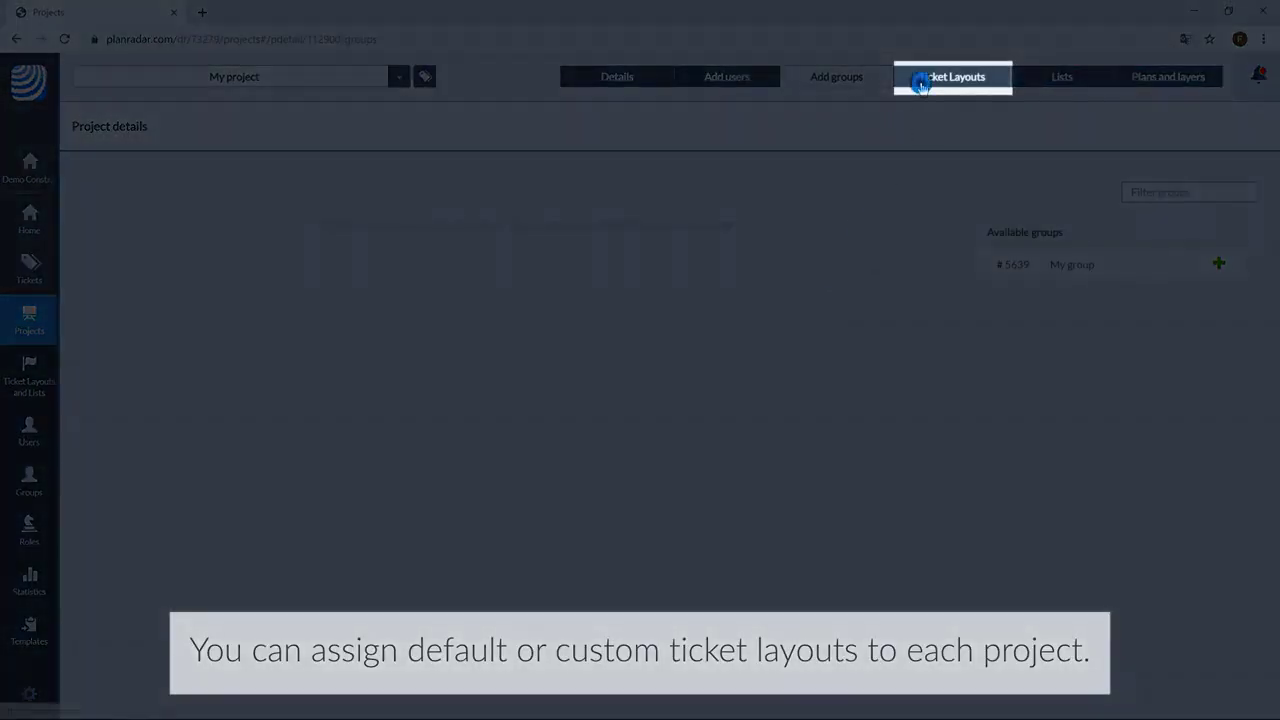
Step: Apply the PlanRadar and Construction Site Diary ticket layouts to the project
{"action": "left_click", "coordinate": [914, 86]}
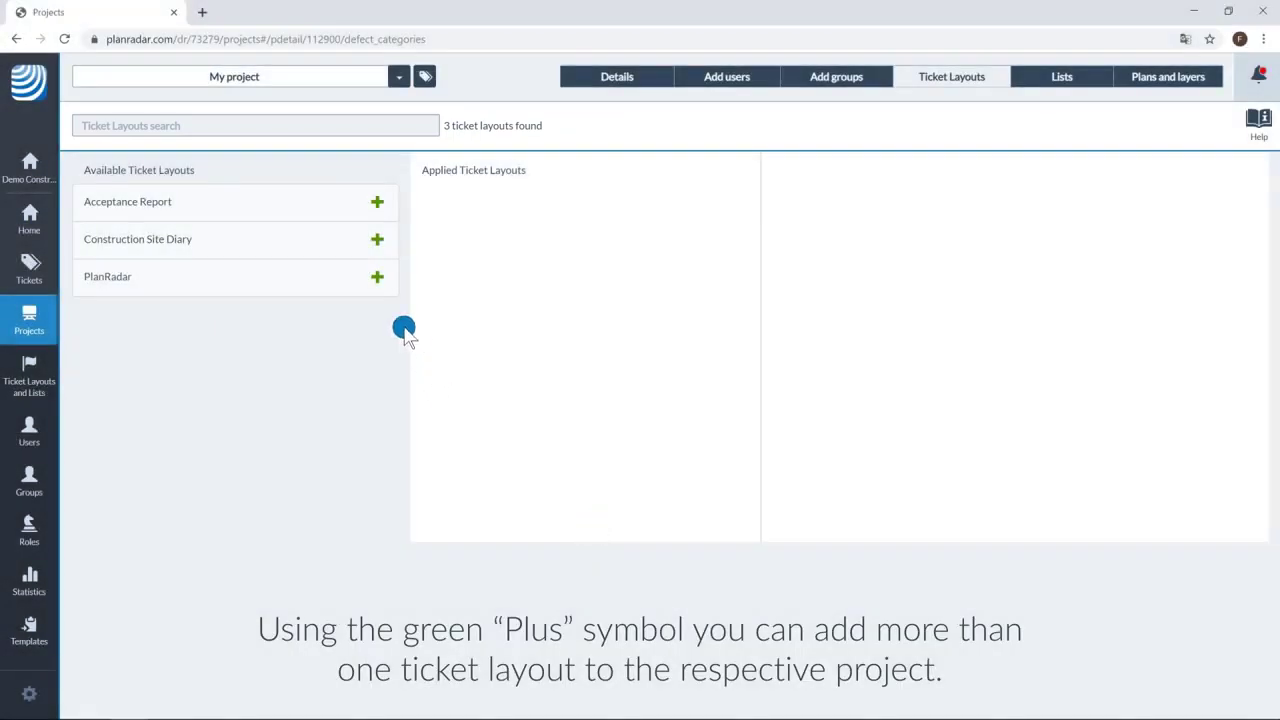
{"action": "left_click", "coordinate": [377, 277]}
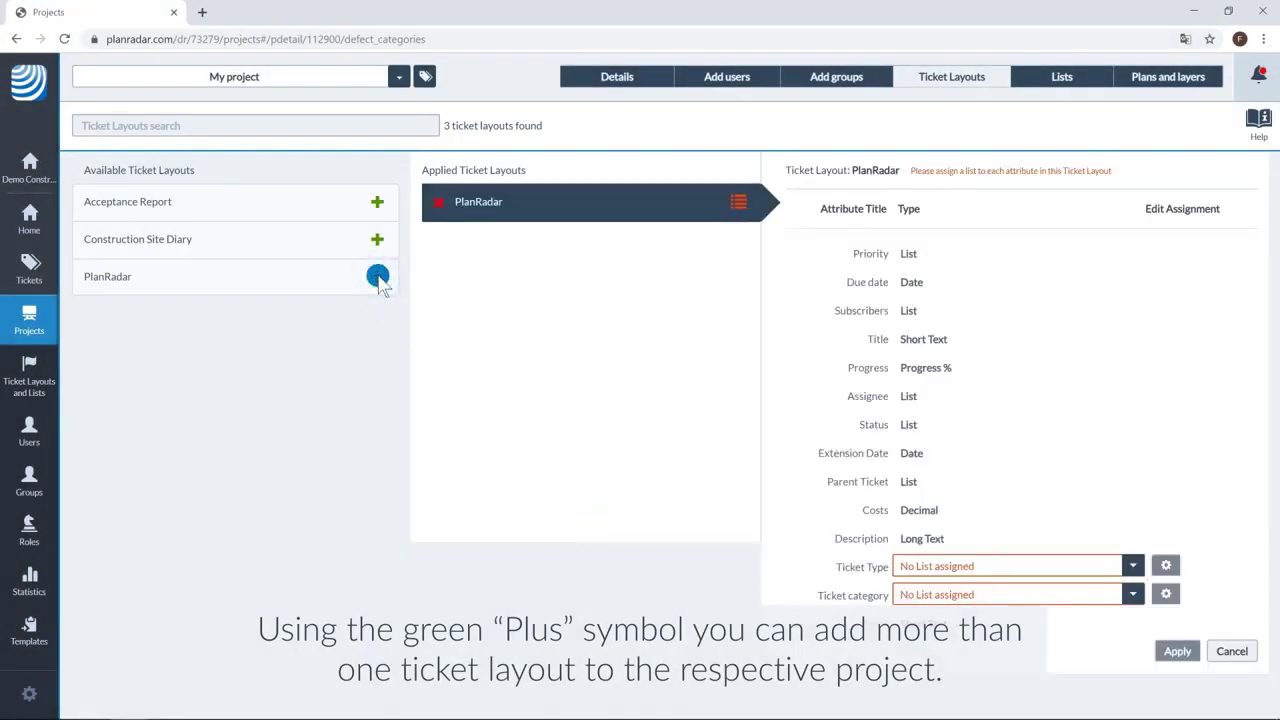
{"action": "left_click", "coordinate": [376, 241]}
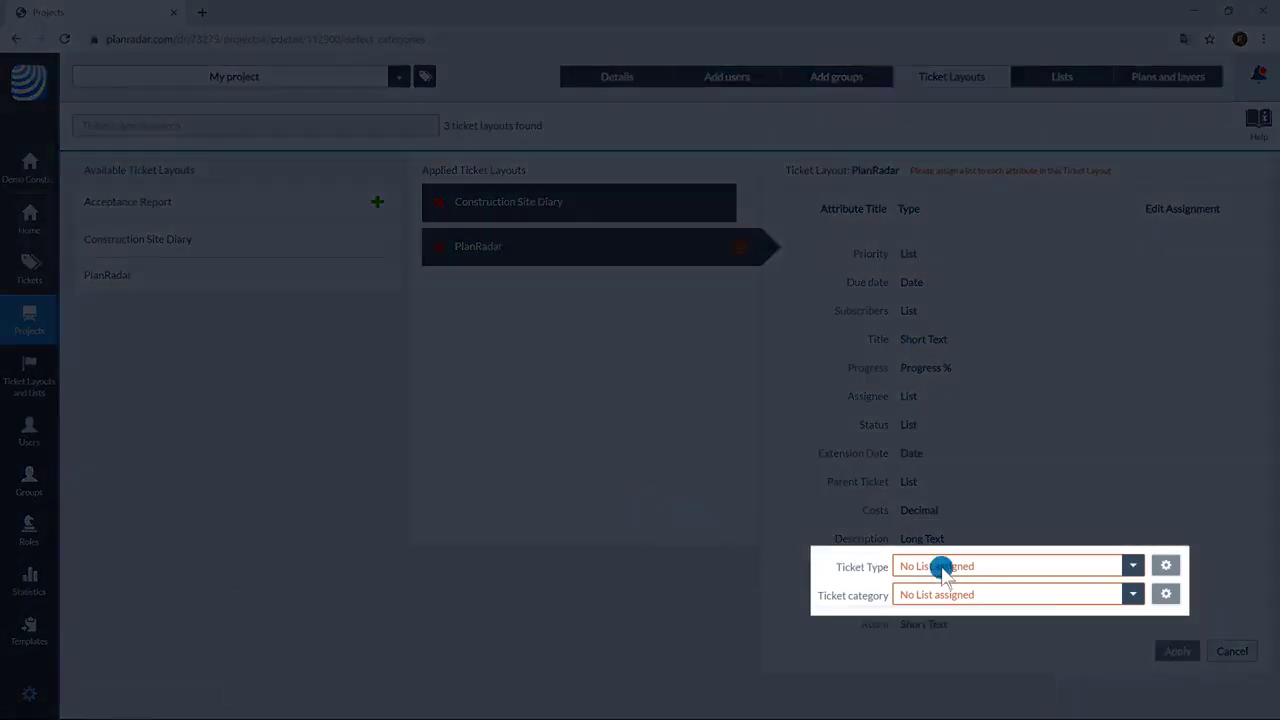
Step: In the PlanRadar layout, assign the Ticket Type list to Ticket Type and the Ticket category list to Ticket category
{"action": "left_click", "coordinate": [940, 566]}
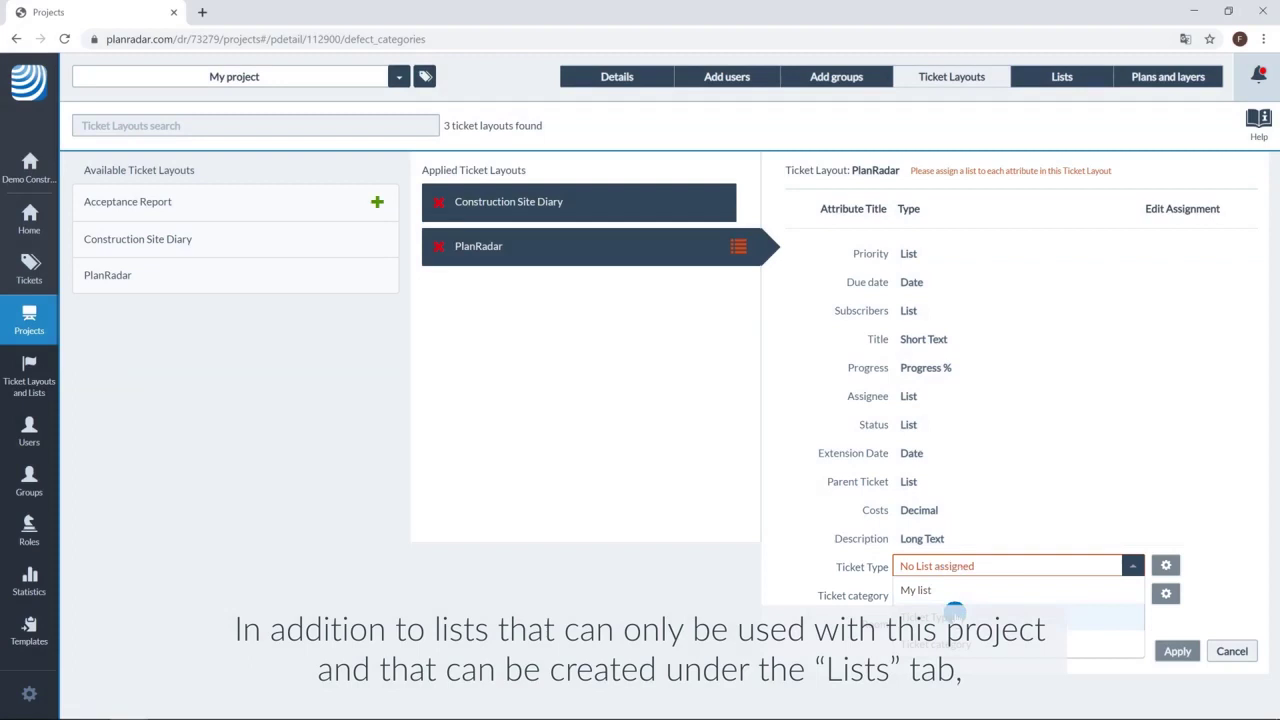
{"action": "left_click", "coordinate": [952, 614]}
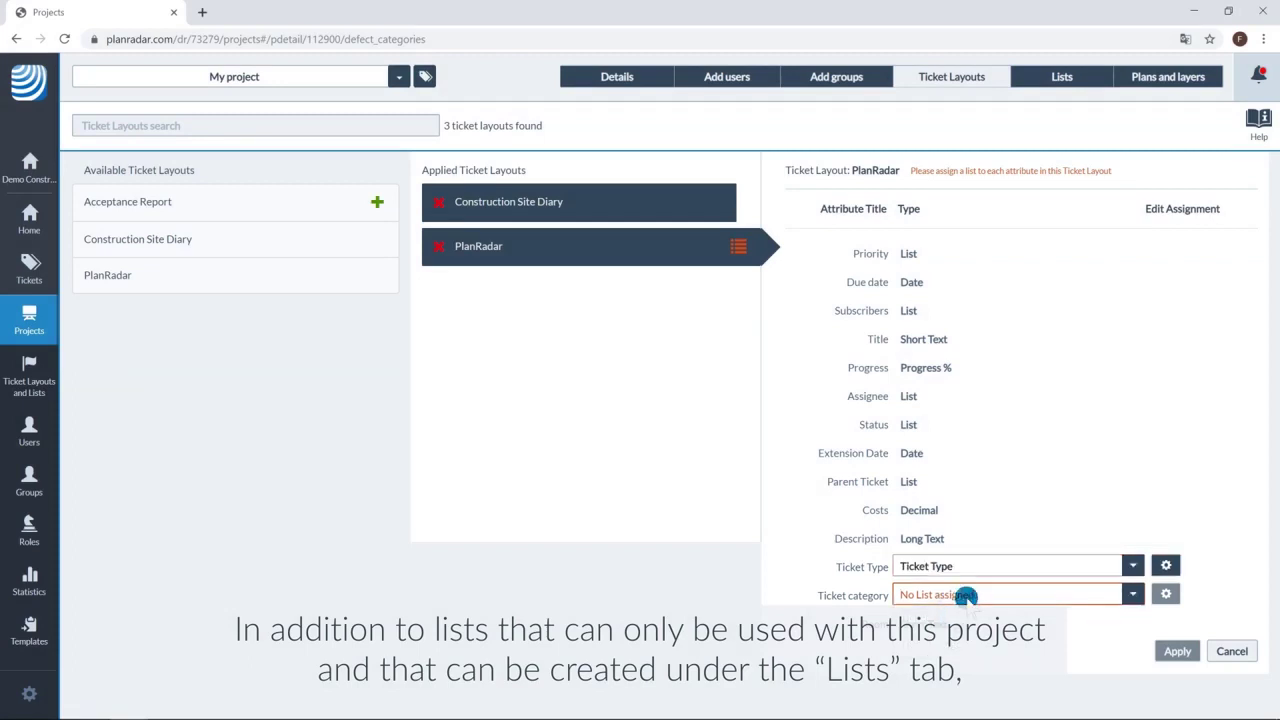
{"action": "left_click", "coordinate": [970, 595]}
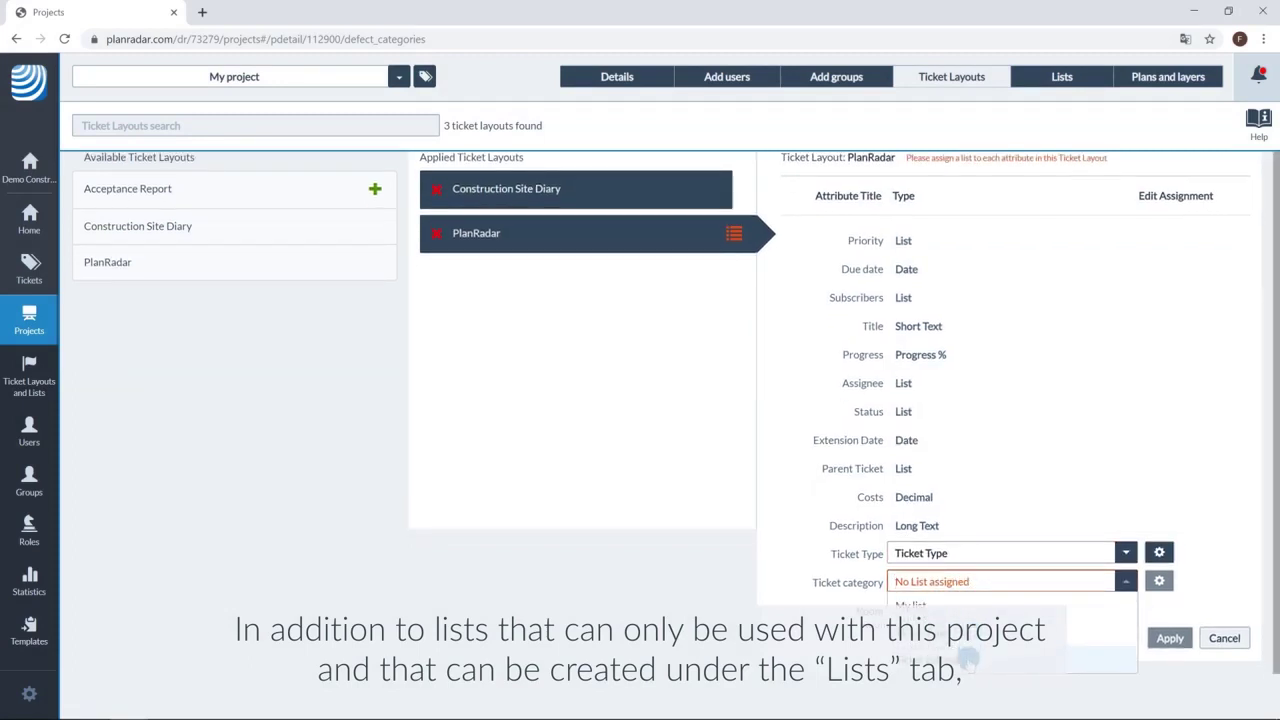
{"action": "left_click", "coordinate": [968, 650]}
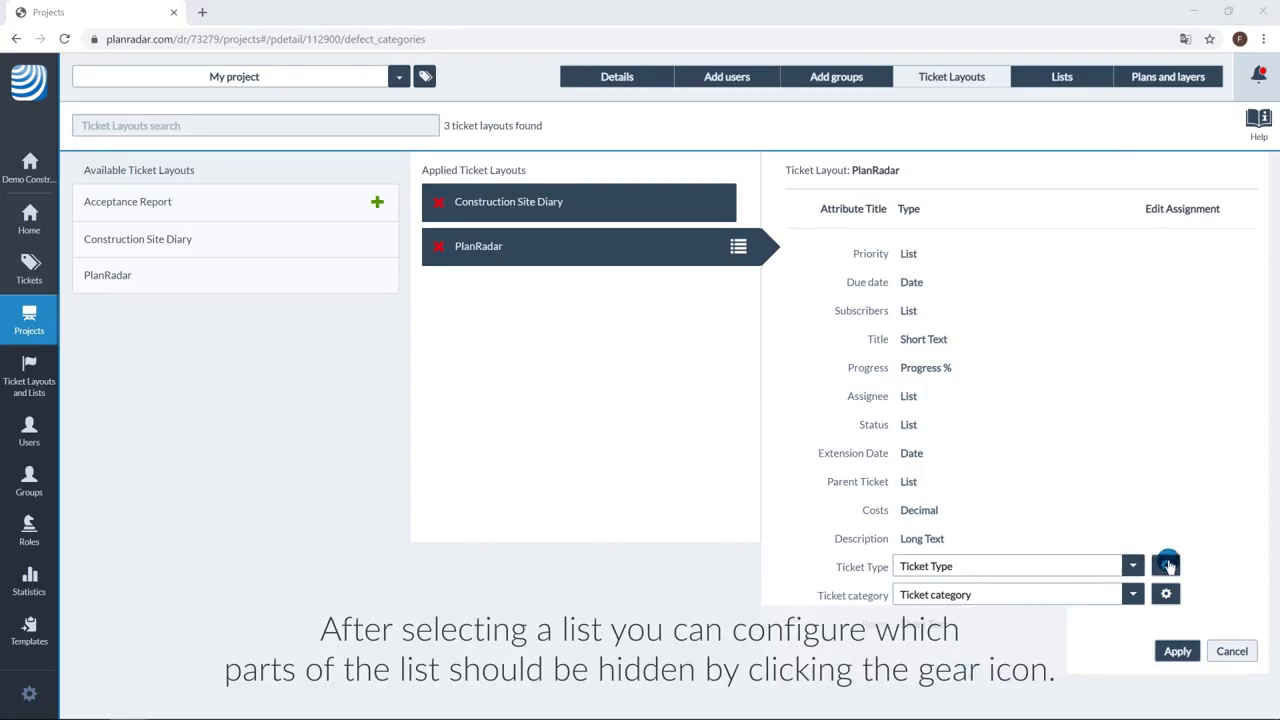
Step: Hide "General building damage" and "Insignificant defect, not repairable" in the Ticket Type list, apply the assignment, and reopen the PlanRadar layout
{"action": "left_click", "coordinate": [1167, 566]}
{"action": "scroll", "coordinate": [792, 478], "scroll_direction": "down", "scroll_amount": 2}
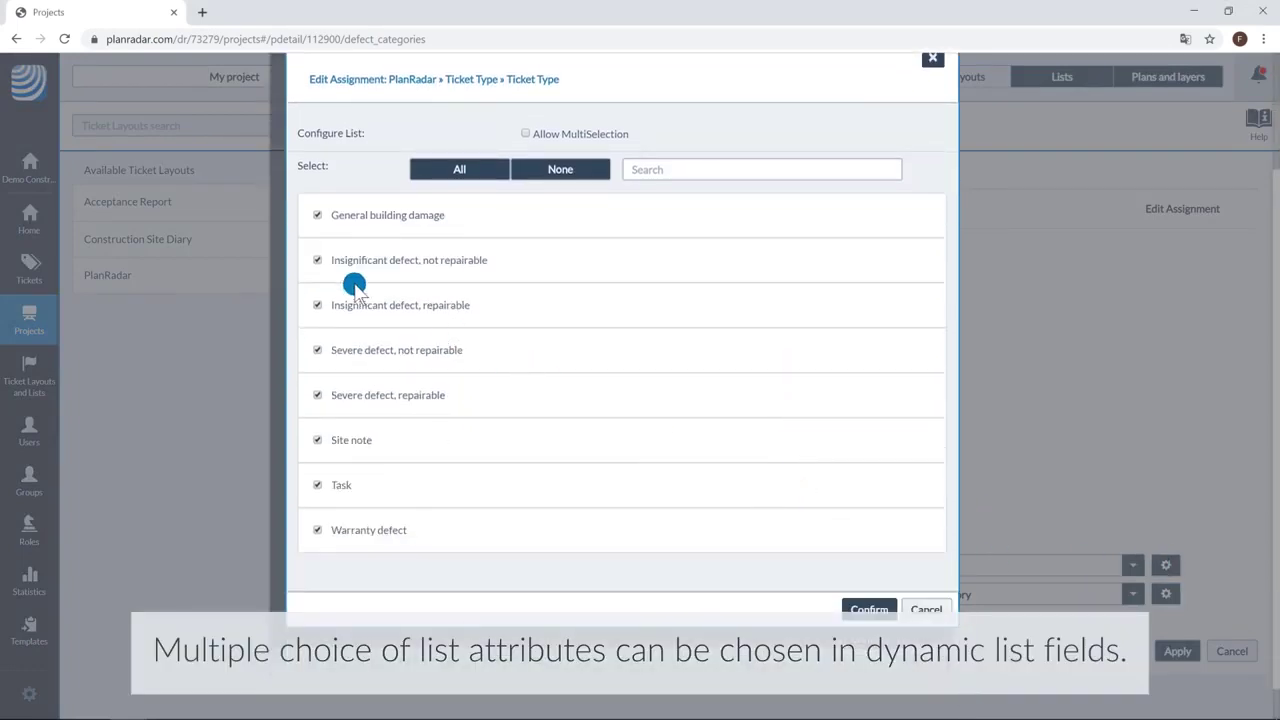
{"action": "left_click", "coordinate": [317, 215]}
{"action": "left_click", "coordinate": [317, 260]}
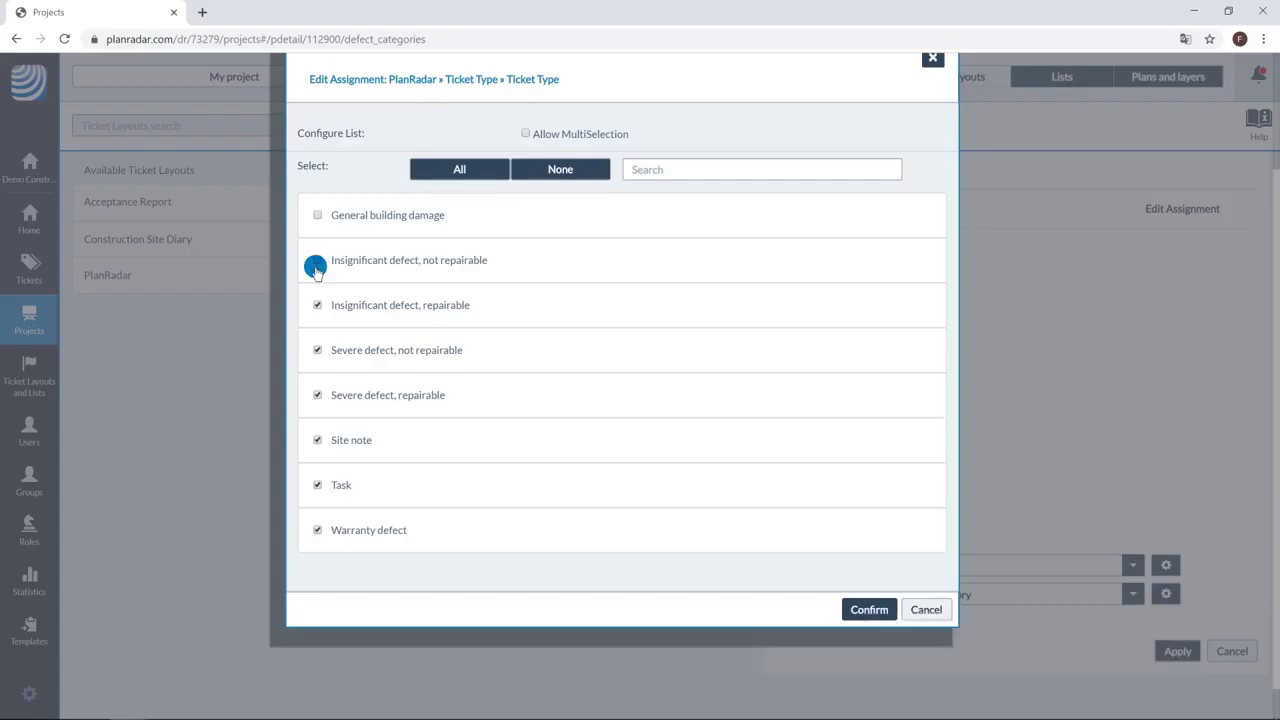
{"action": "left_click", "coordinate": [840, 610]}
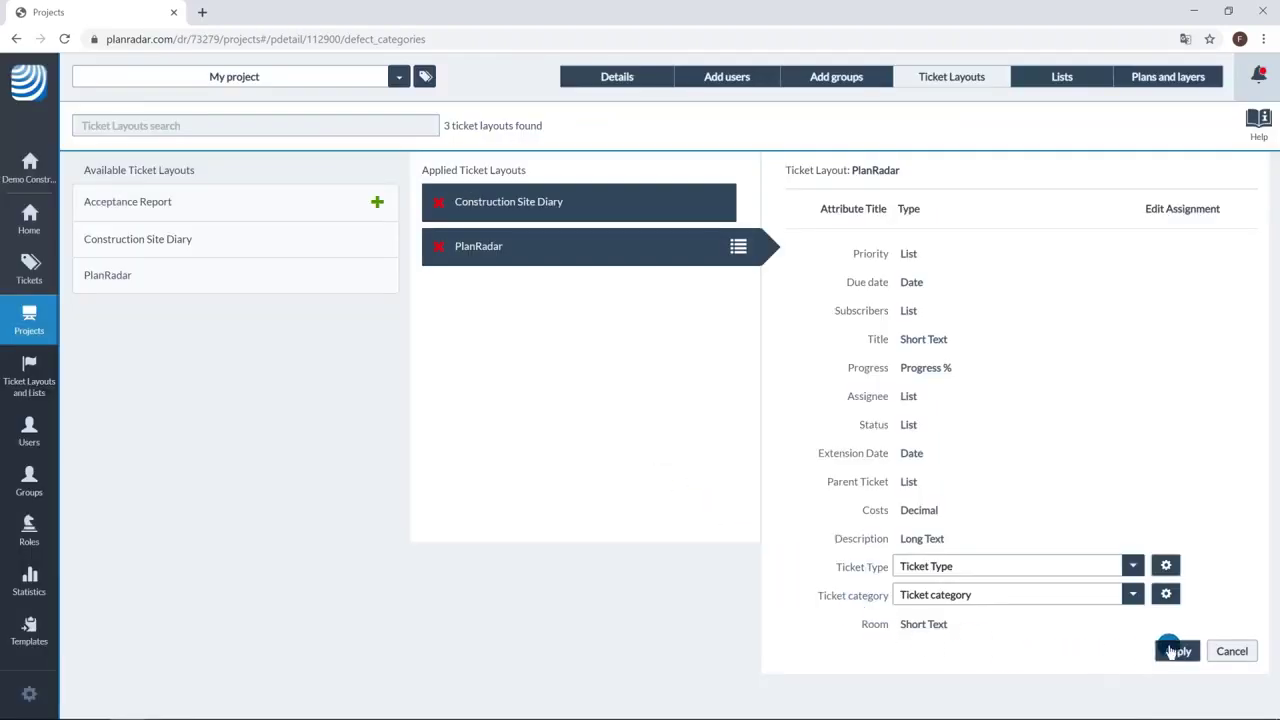
{"action": "left_click", "coordinate": [1172, 651]}
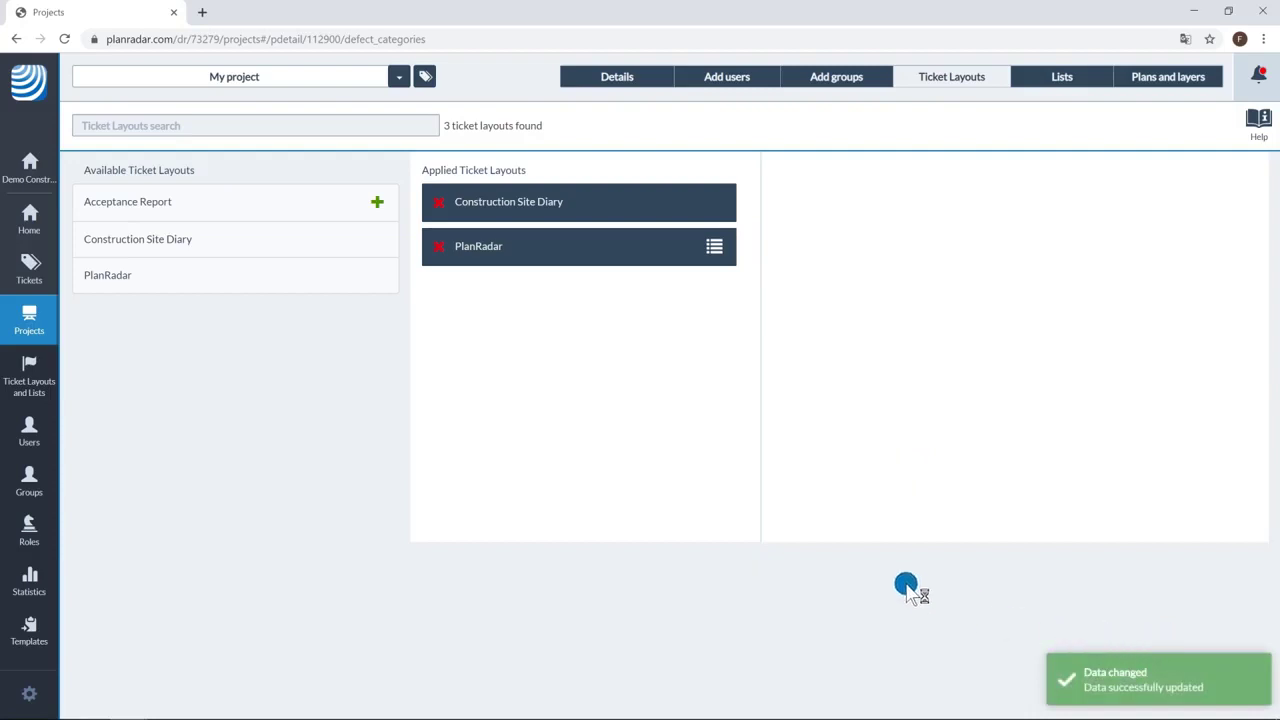
{"action": "left_click", "coordinate": [711, 246]}
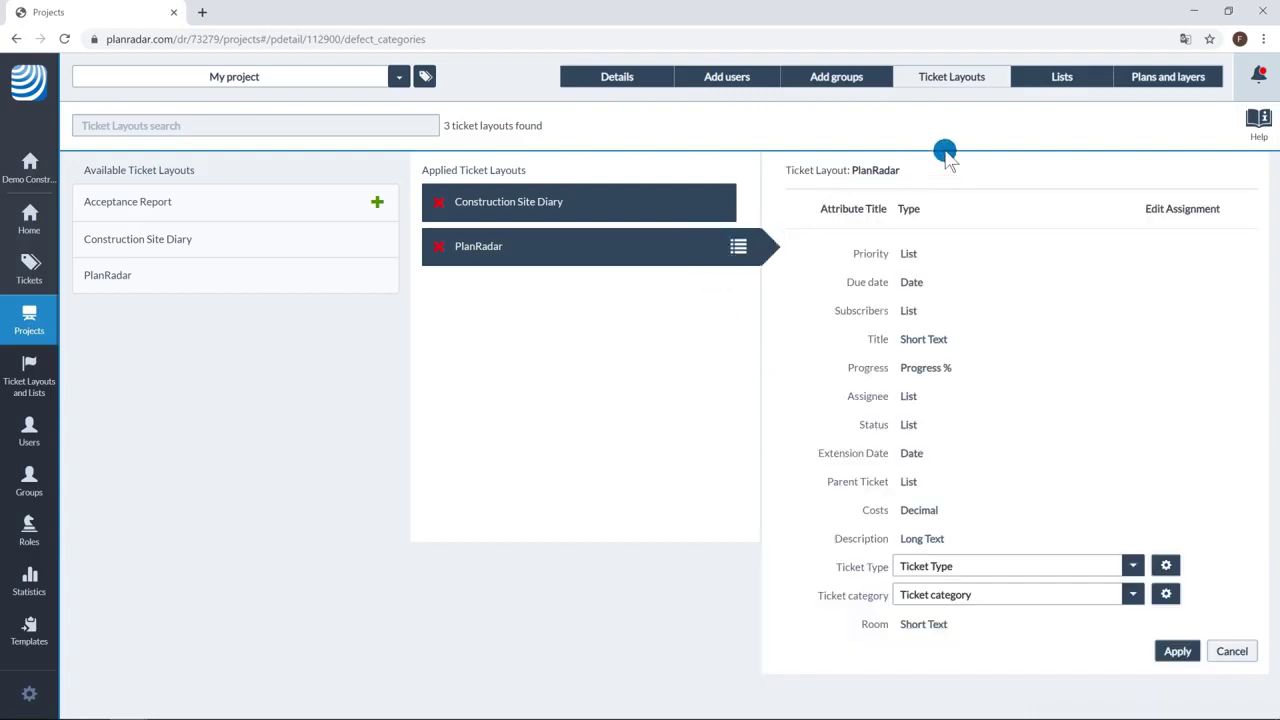
Step: Start a new project list for the project and name it "My list"
{"action": "left_click", "coordinate": [1033, 78]}
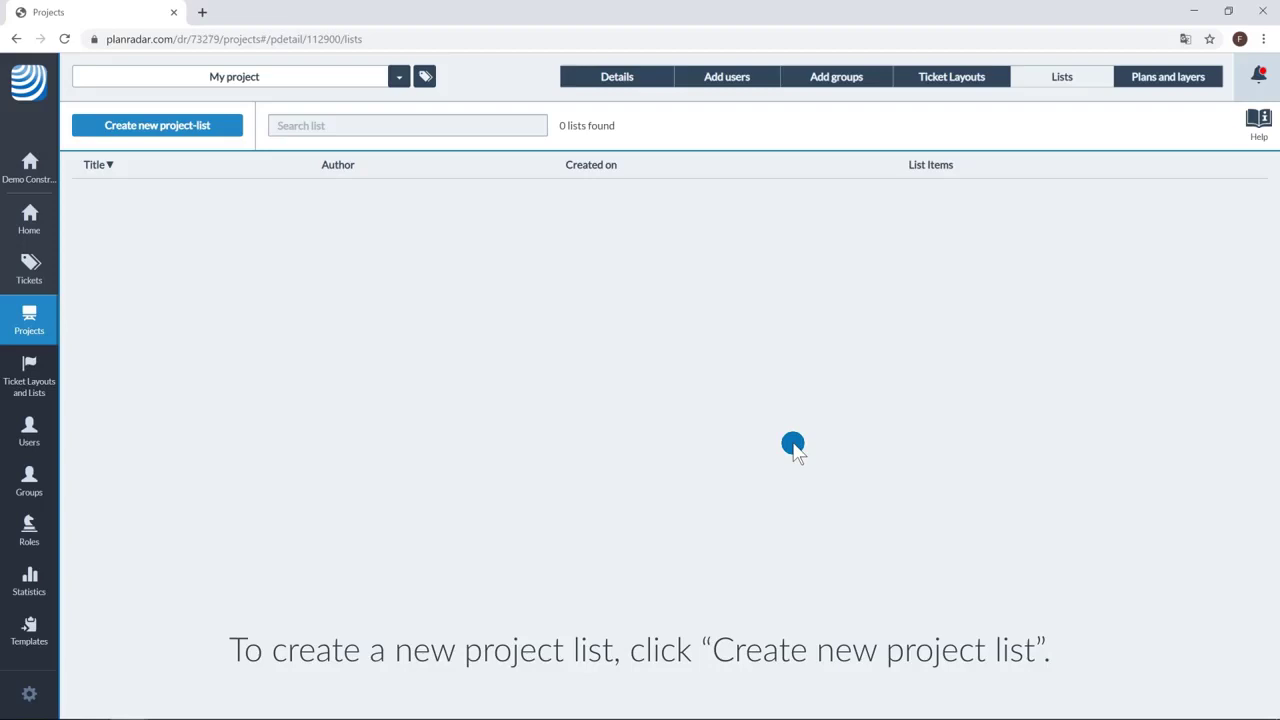
{"action": "left_click", "coordinate": [193, 127]}
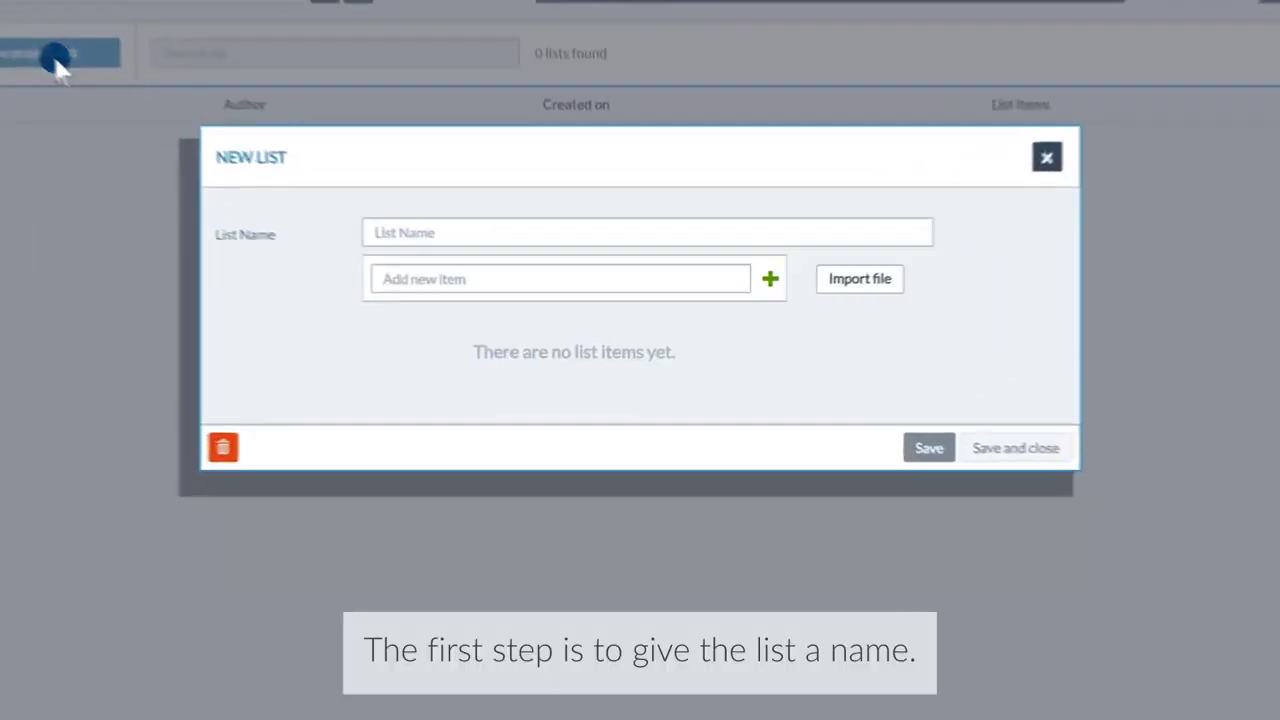
{"action": "left_click", "coordinate": [476, 229]}
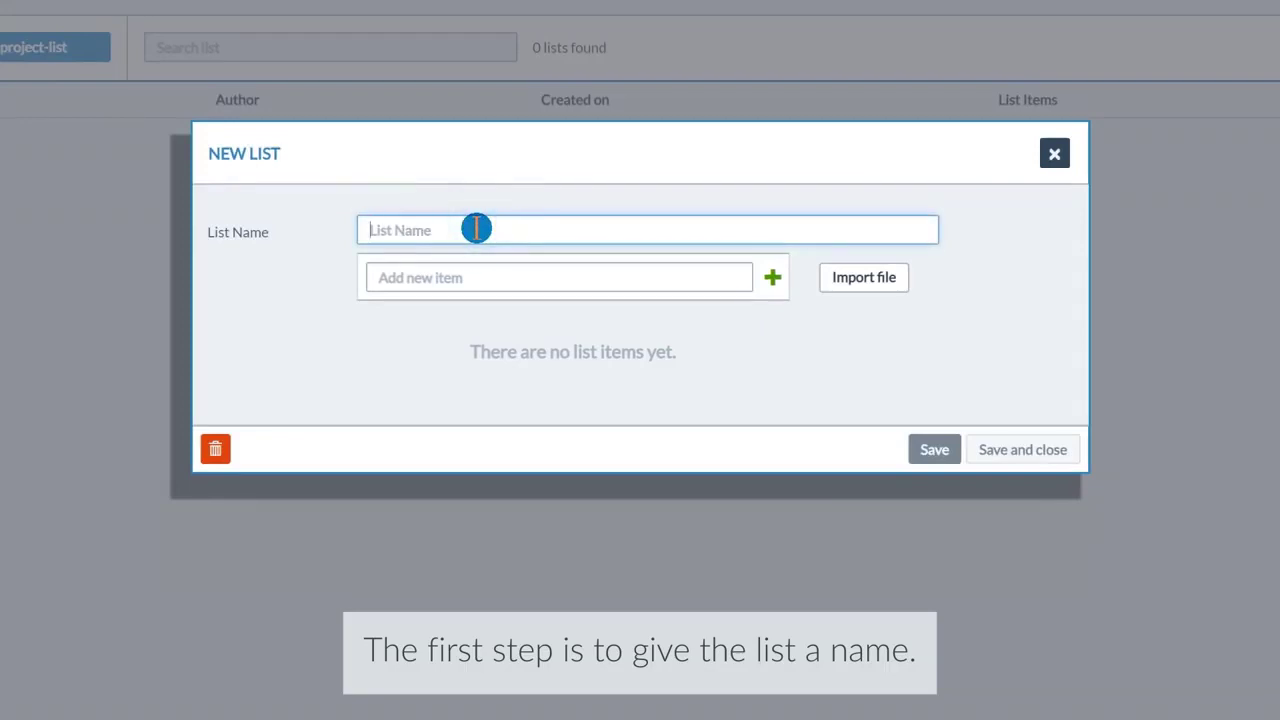
{"action": "type", "text": "My lis"}
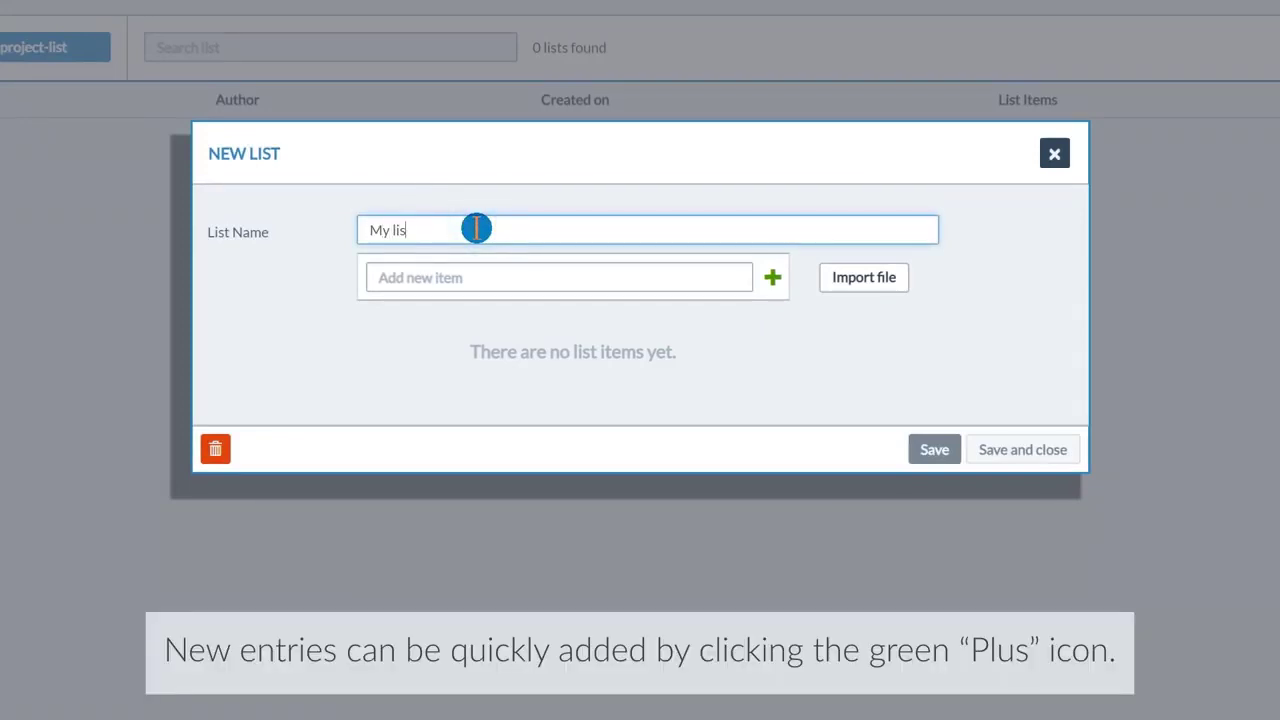
{"action": "type", "text": "t"}
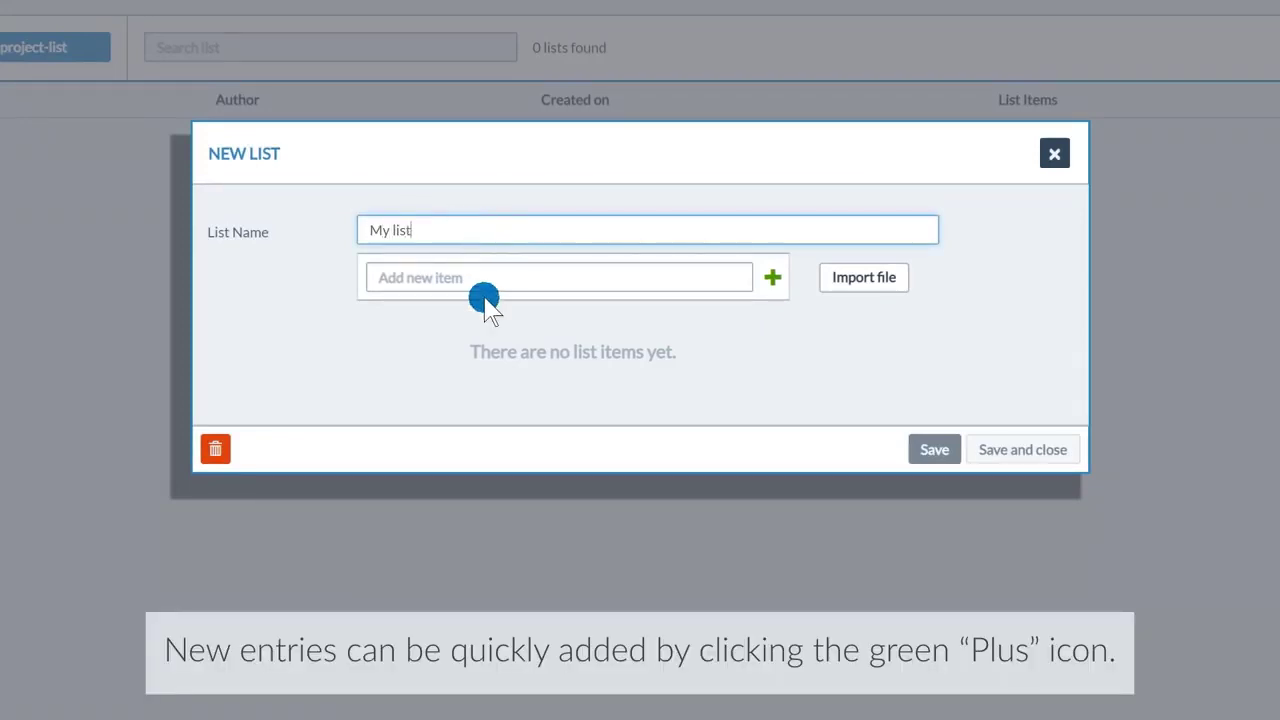
Step: Add the entries "List item 1" and "List item 2" to the new list, and save and close it
{"action": "left_click", "coordinate": [546, 281]}
{"action": "type", "text": "List item 1"}
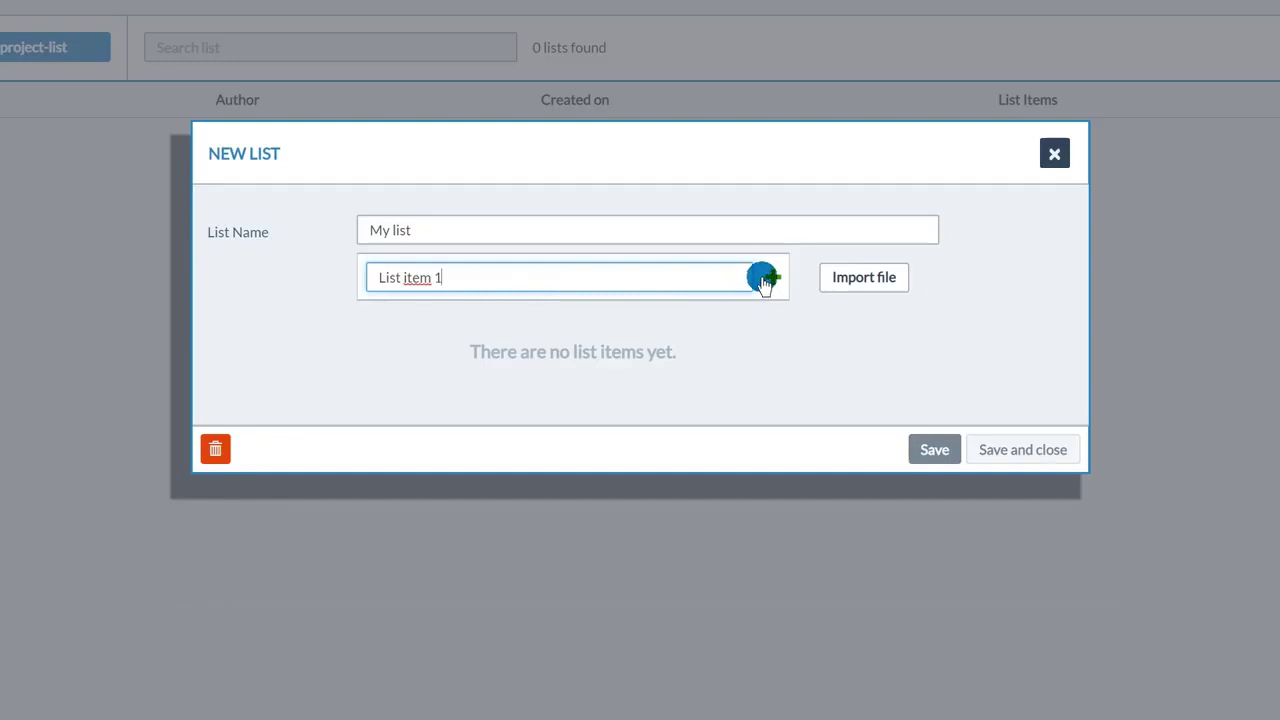
{"action": "left_click", "coordinate": [772, 277]}
{"action": "type", "text": "List item 2"}
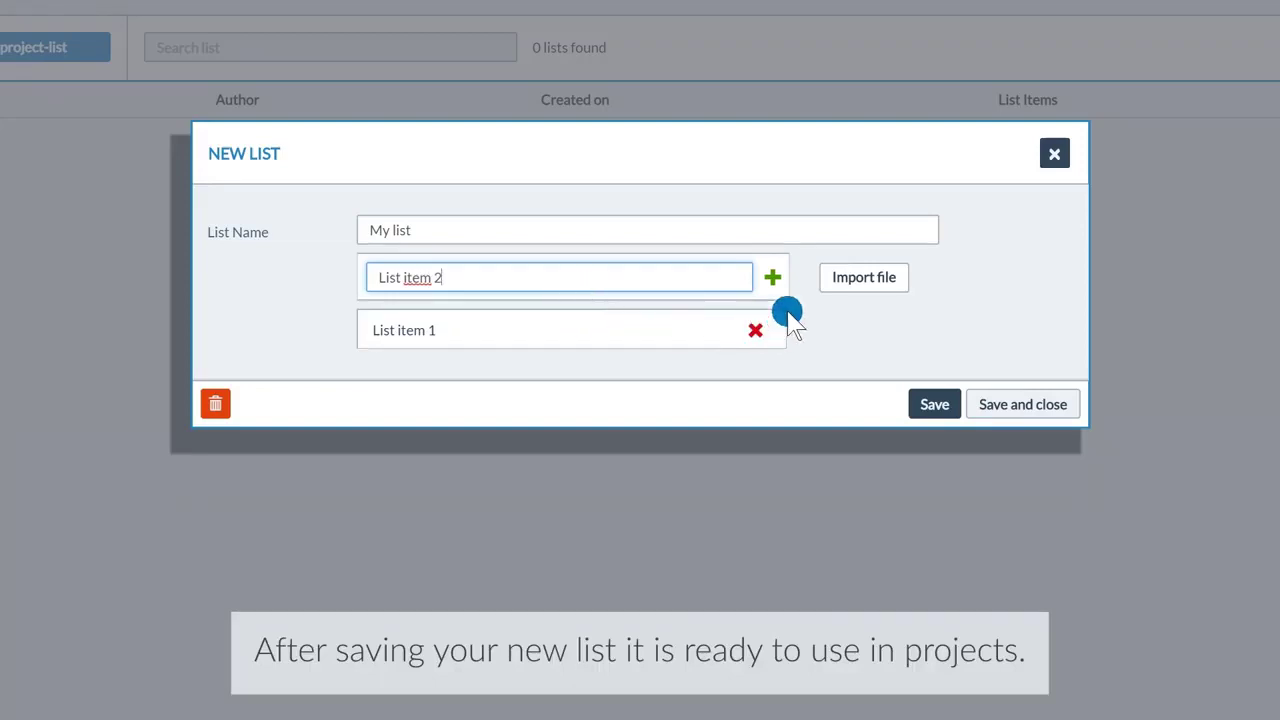
{"action": "left_click", "coordinate": [772, 277]}
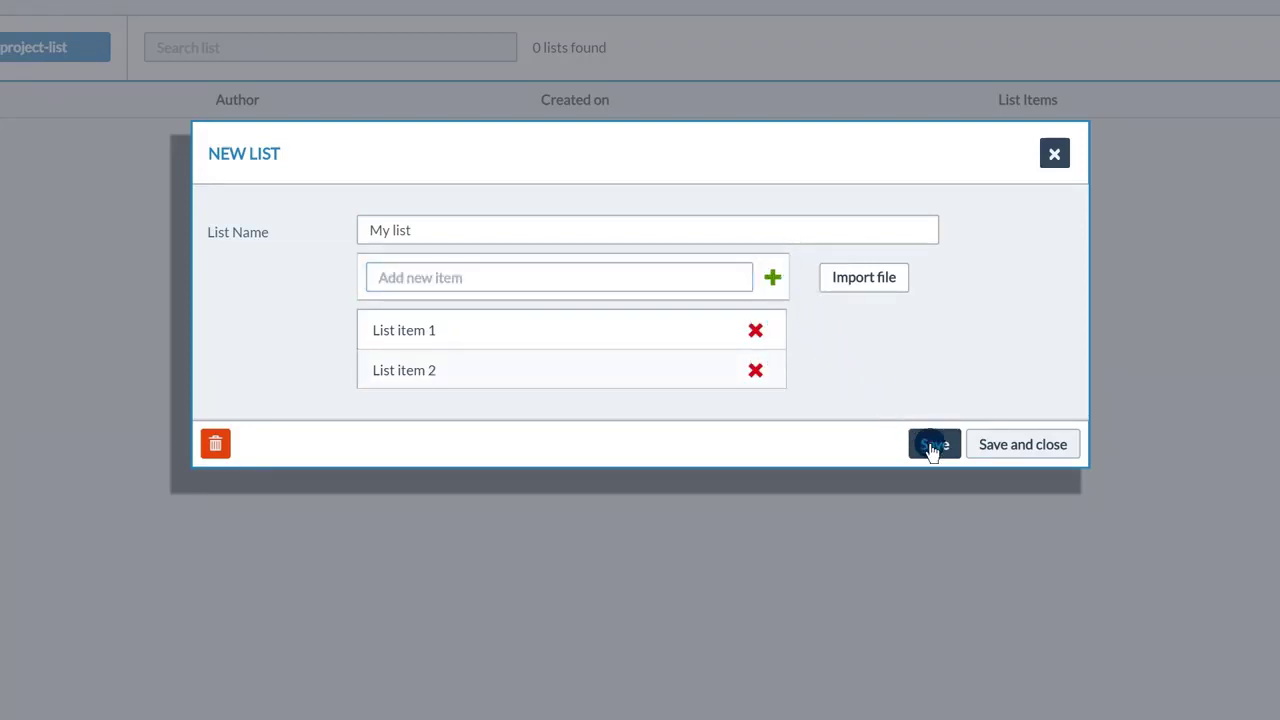
{"action": "left_click", "coordinate": [988, 445]}
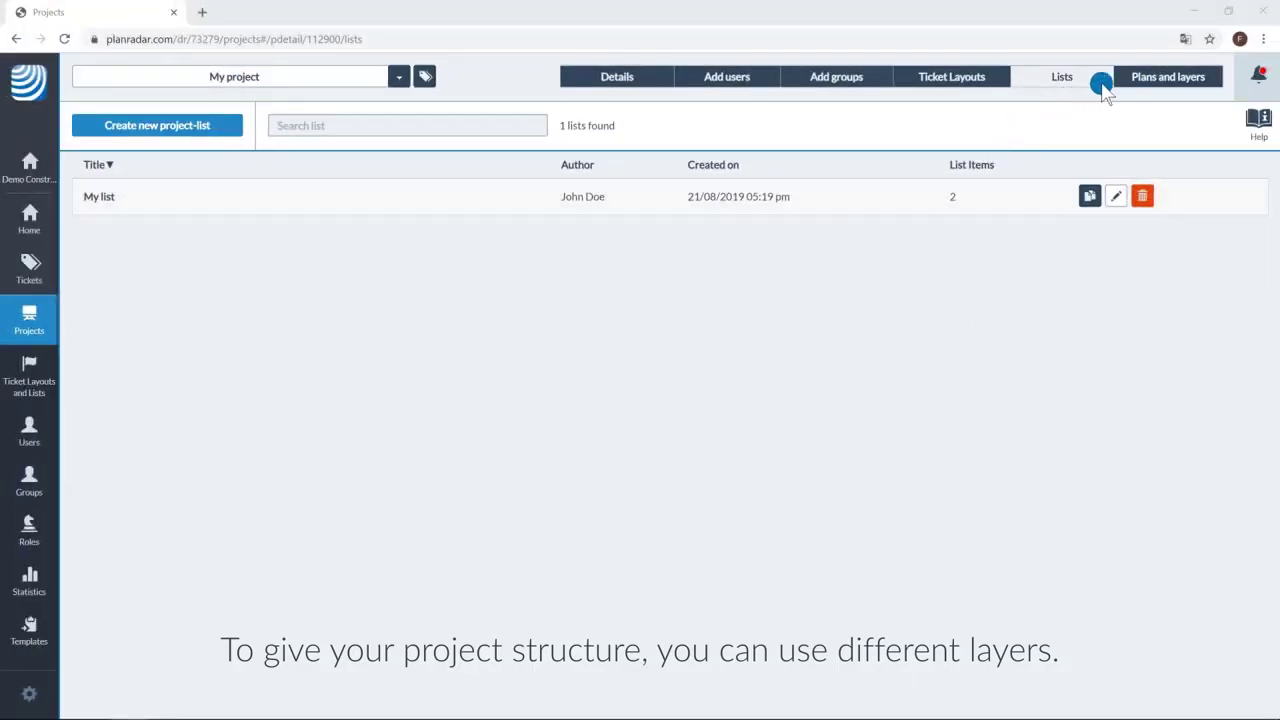
Step: Start a new layer in the project's plans and layers, and name it "First floor"
{"action": "left_click", "coordinate": [1113, 86]}
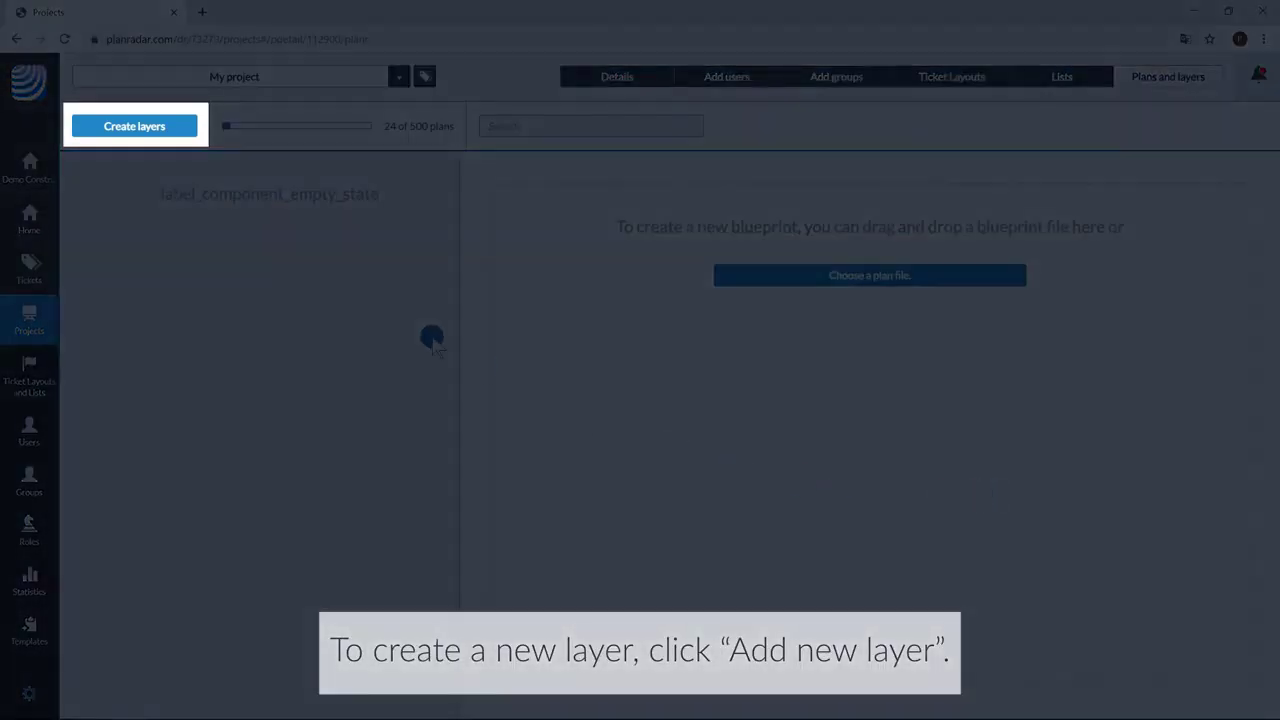
{"action": "left_click", "coordinate": [141, 126]}
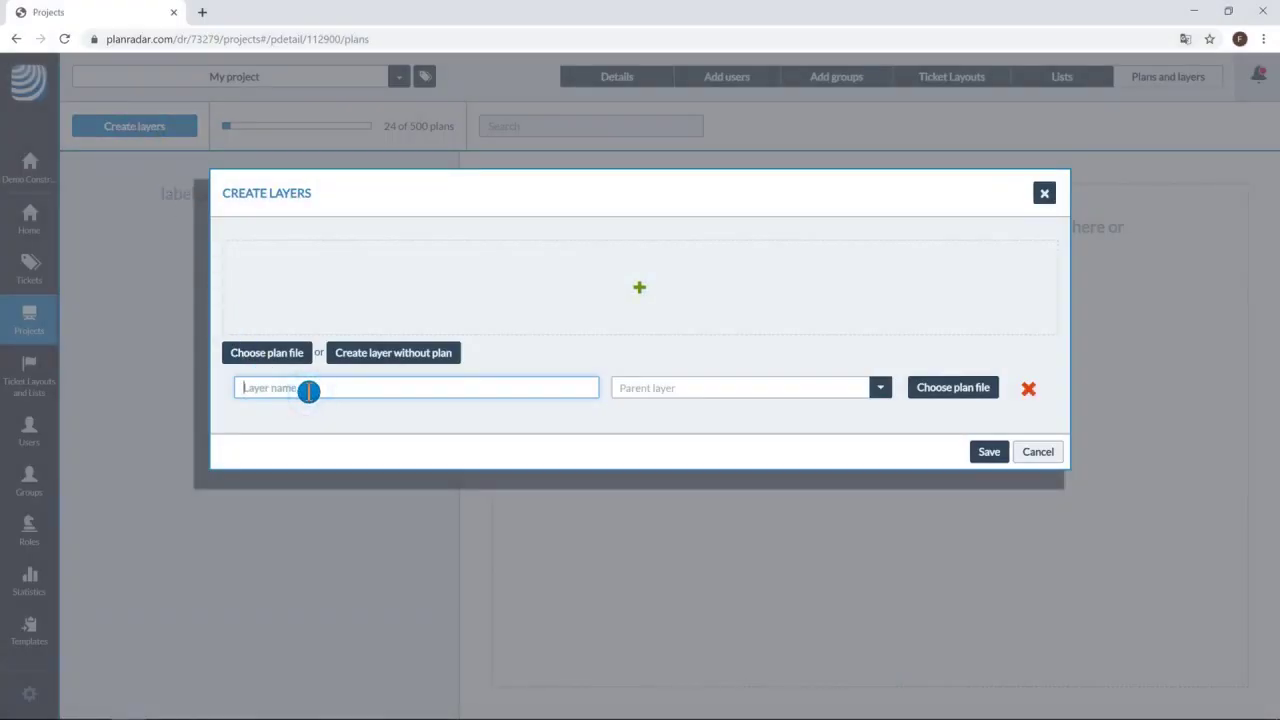
{"action": "type", "text": "First f"}
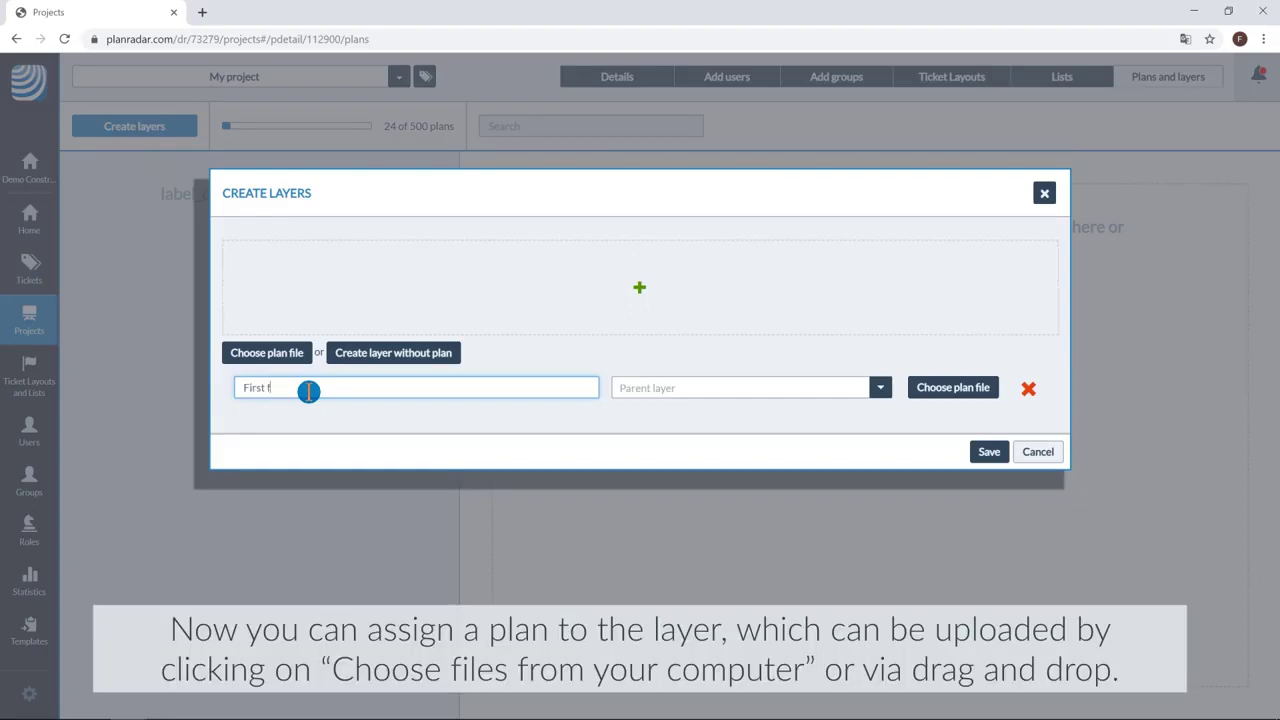
{"action": "type", "text": "loor"}
{"action": "left_click", "coordinate": [457, 434]}
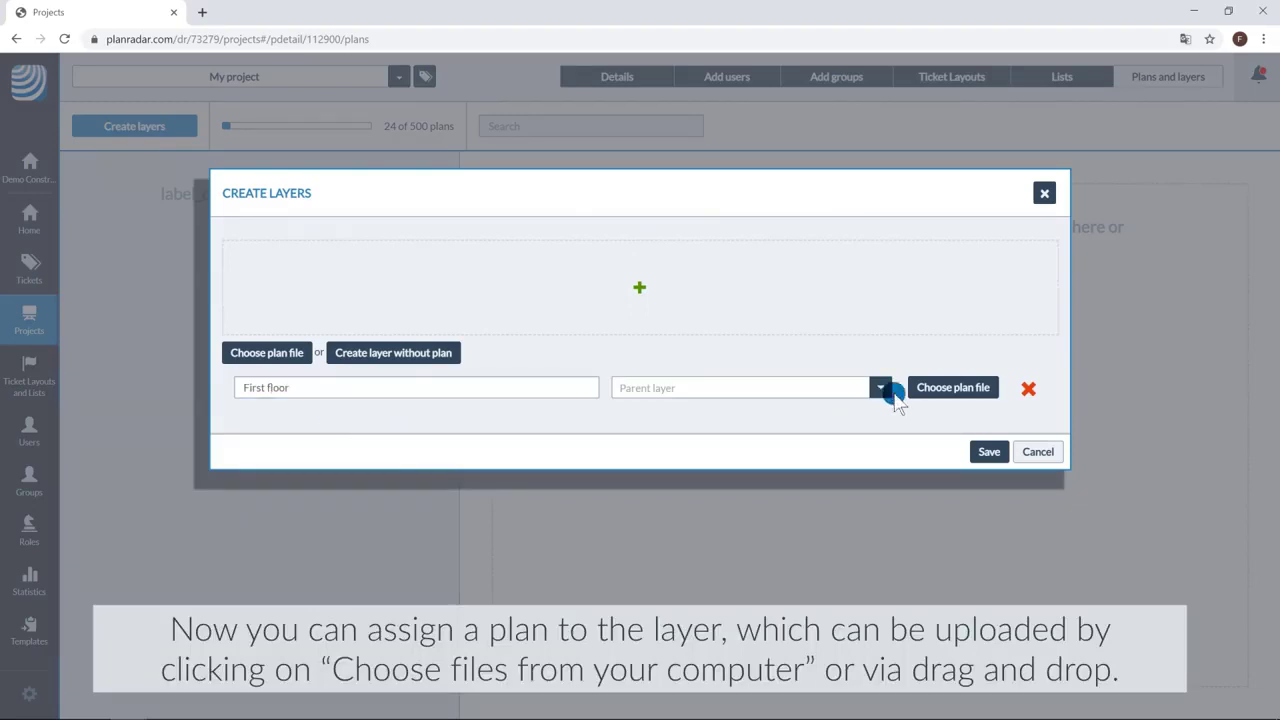
Step: Assign the plan file demo_plan1 to the First floor layer and save the layer
{"action": "left_click", "coordinate": [951, 388]}
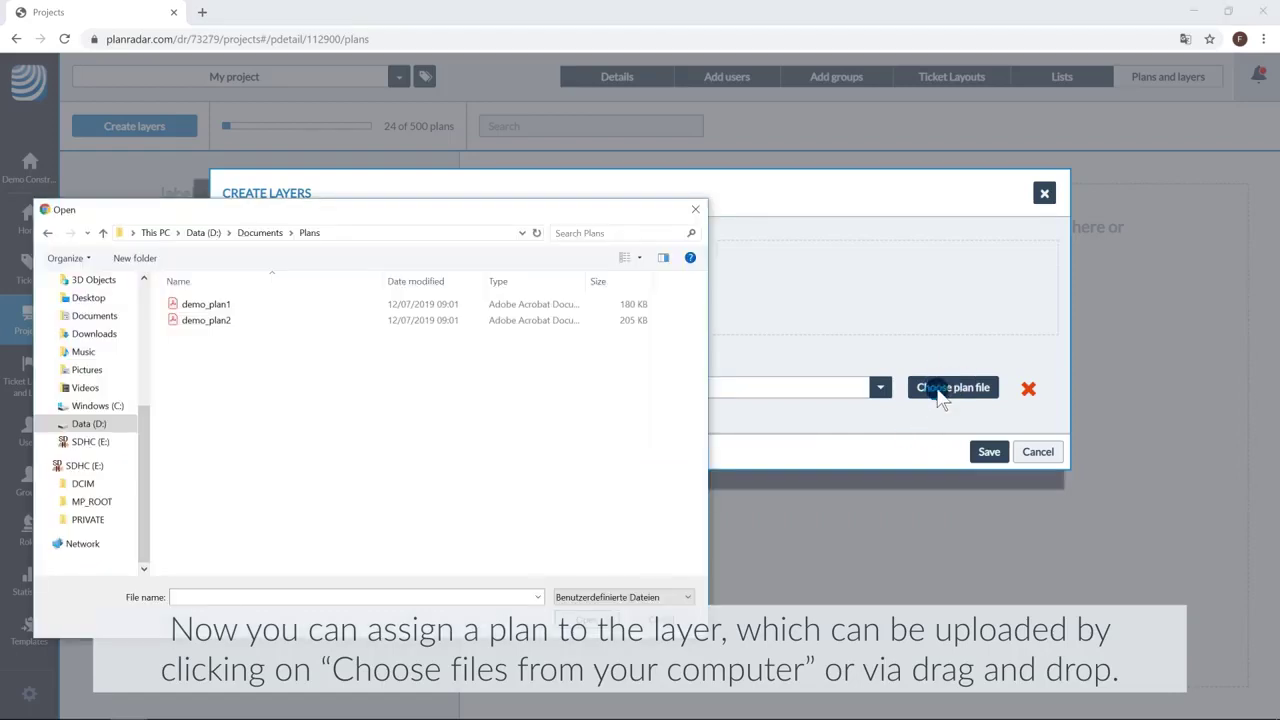
{"action": "left_click", "coordinate": [239, 305]}
{"action": "double_click", "coordinate": [240, 305]}
{"action": "left_click", "coordinate": [894, 419]}
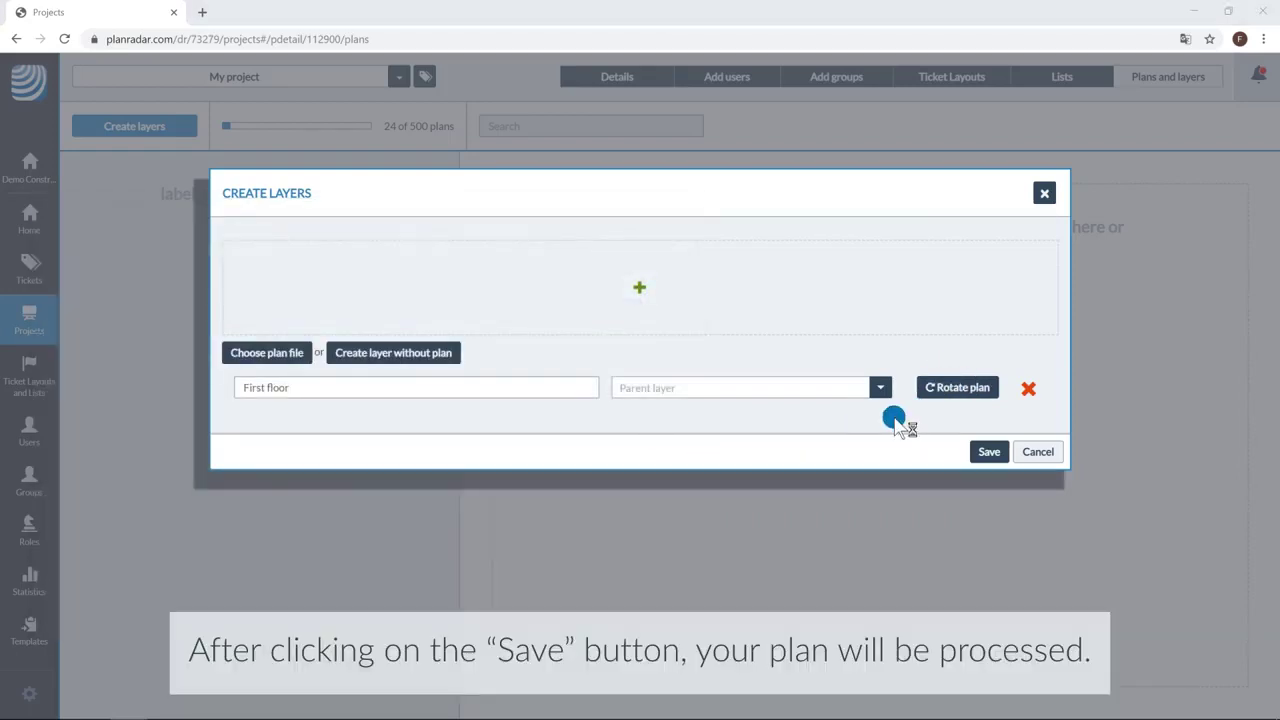
{"action": "left_click", "coordinate": [990, 452]}
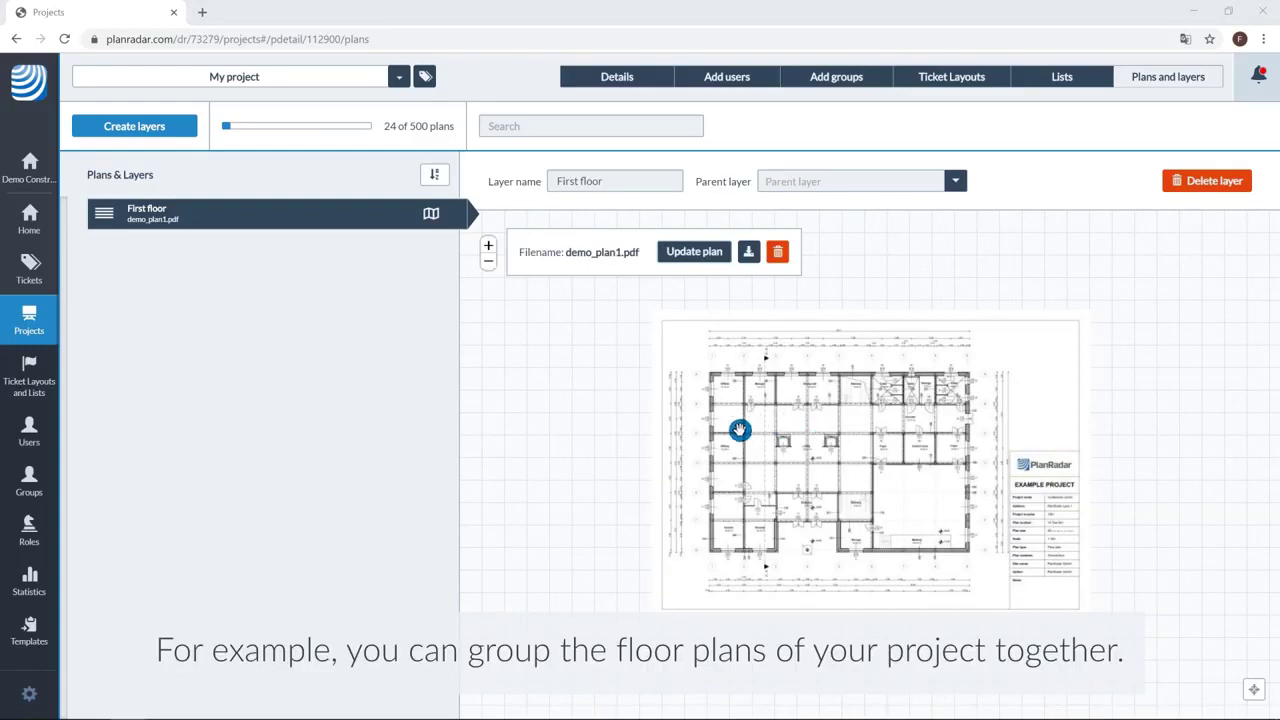
Step: Start another layer named "Second floor" and assign the plan file demo_plan2 to it
{"action": "left_click", "coordinate": [144, 125]}
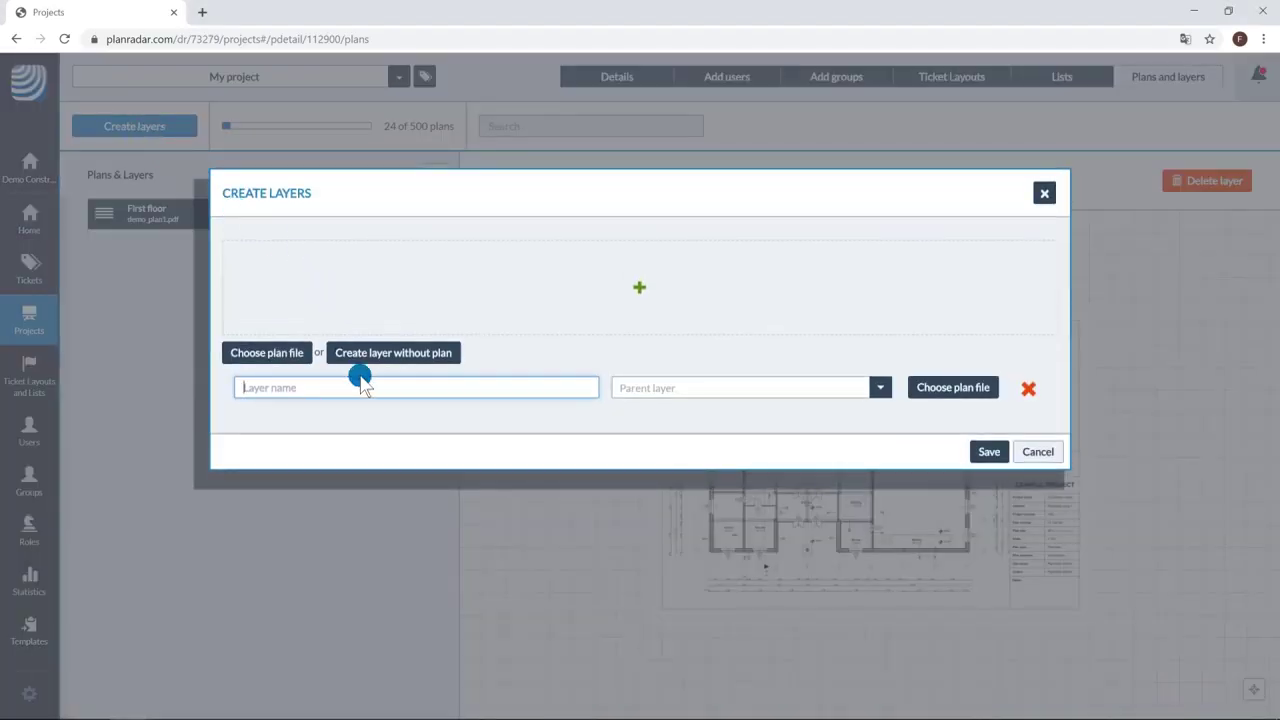
{"action": "type", "text": "Second f"}
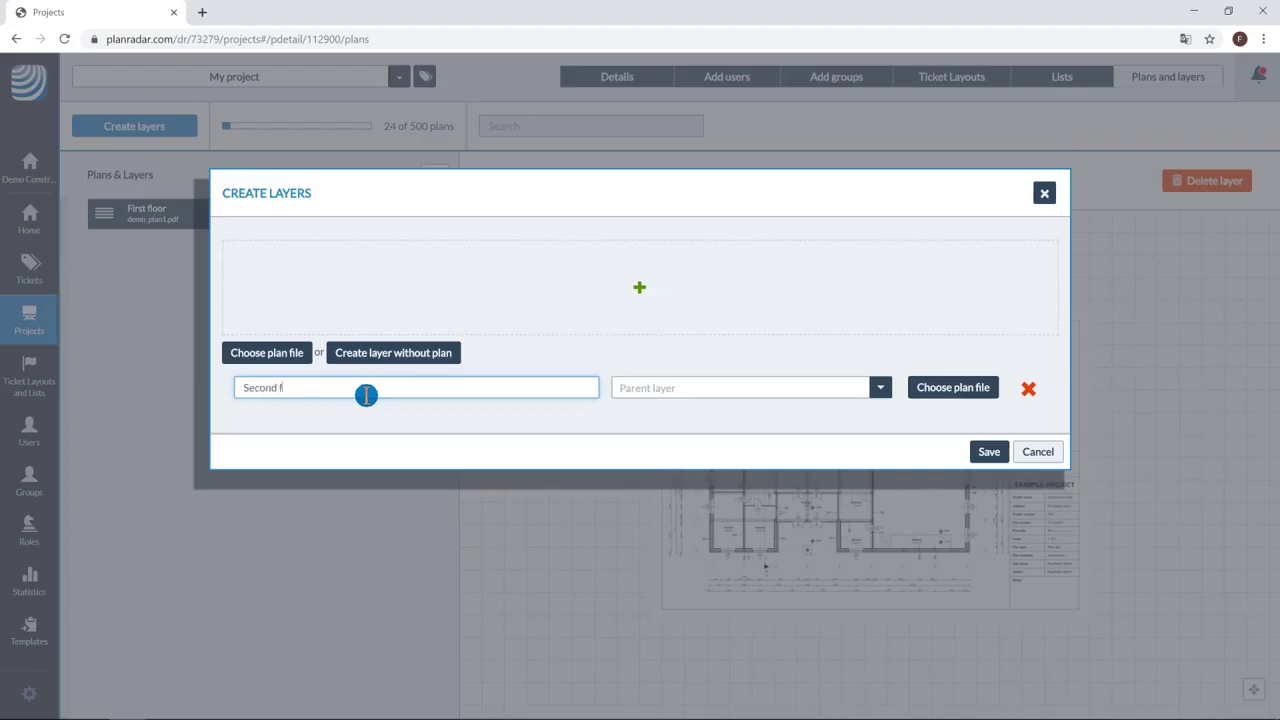
{"action": "type", "text": "loor"}
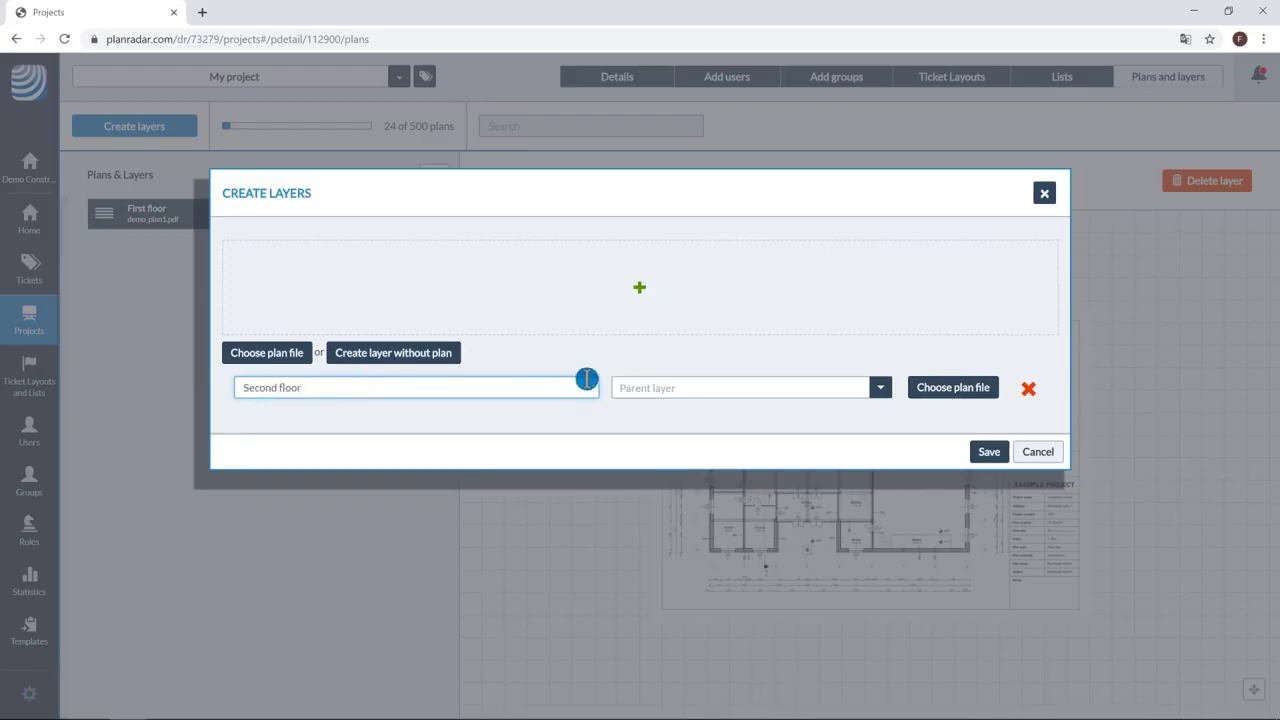
{"action": "left_click", "coordinate": [924, 388]}
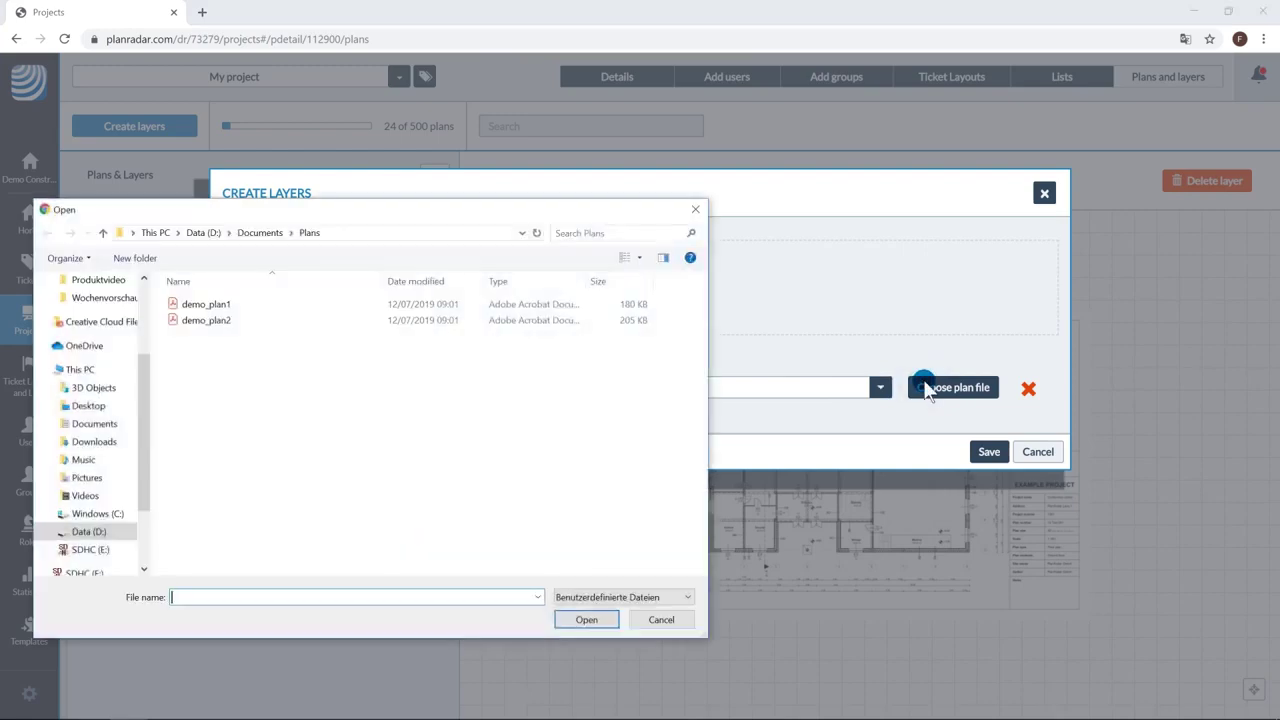
{"action": "double_click", "coordinate": [218, 318]}
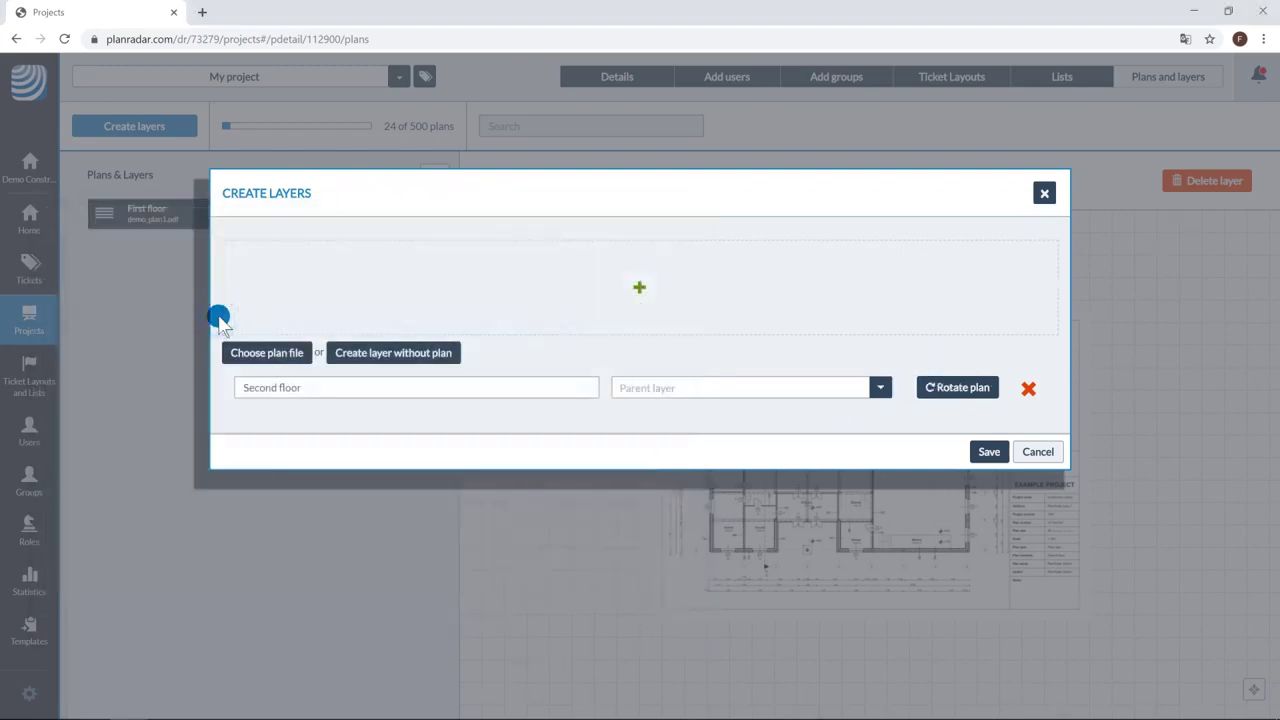
Step: Save the Second floor layer with First floor as its parent layer, and open the project's details
{"action": "left_click", "coordinate": [740, 389]}
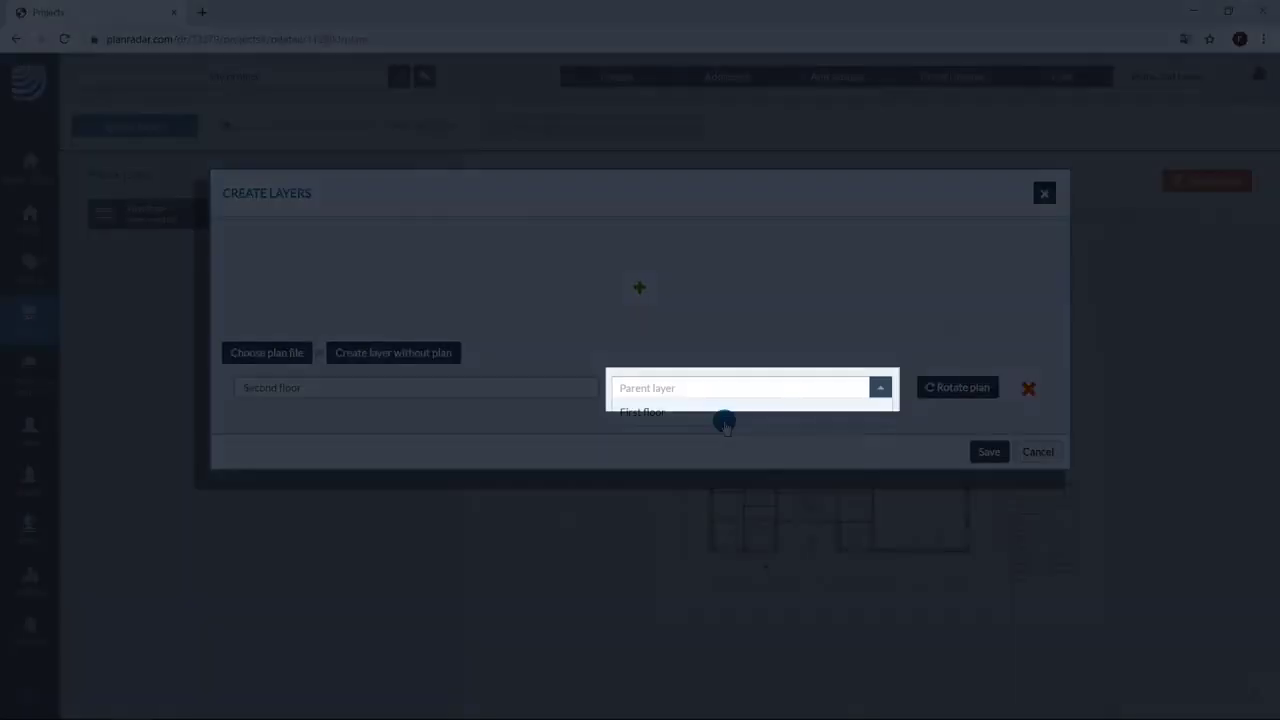
{"action": "left_click", "coordinate": [726, 414]}
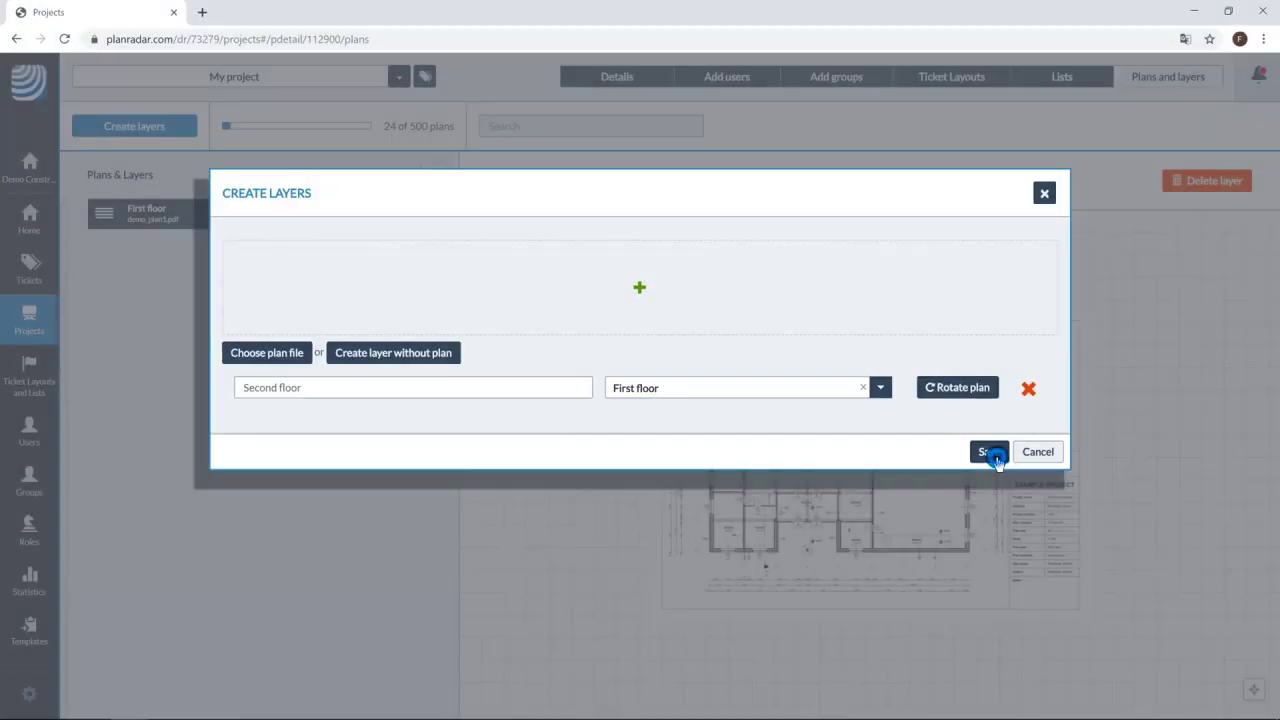
{"action": "left_click", "coordinate": [988, 452]}
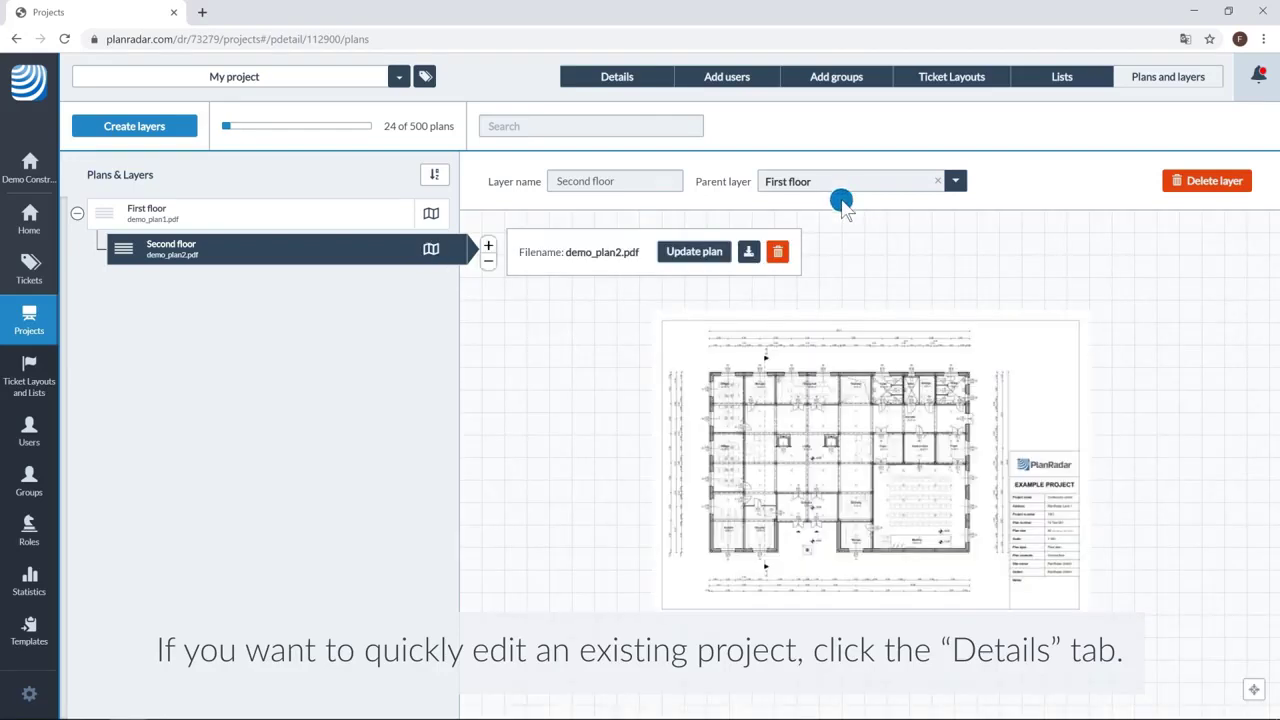
{"action": "left_click", "coordinate": [617, 78]}
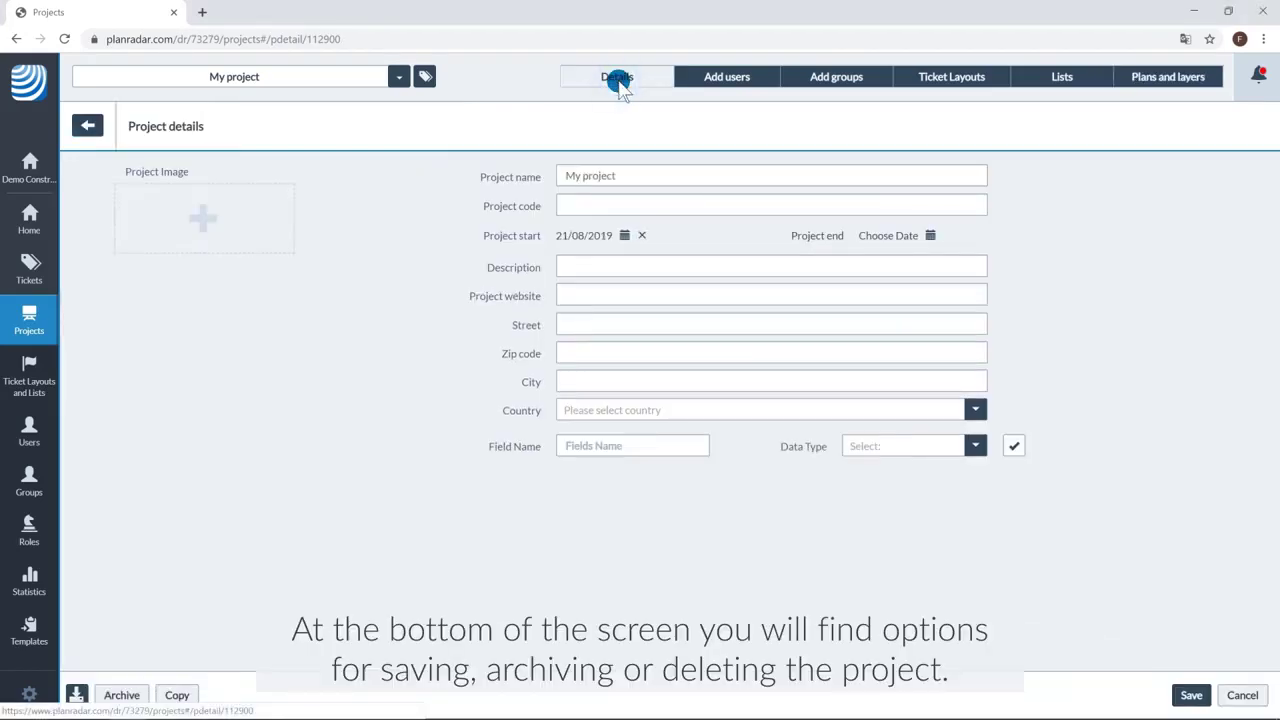